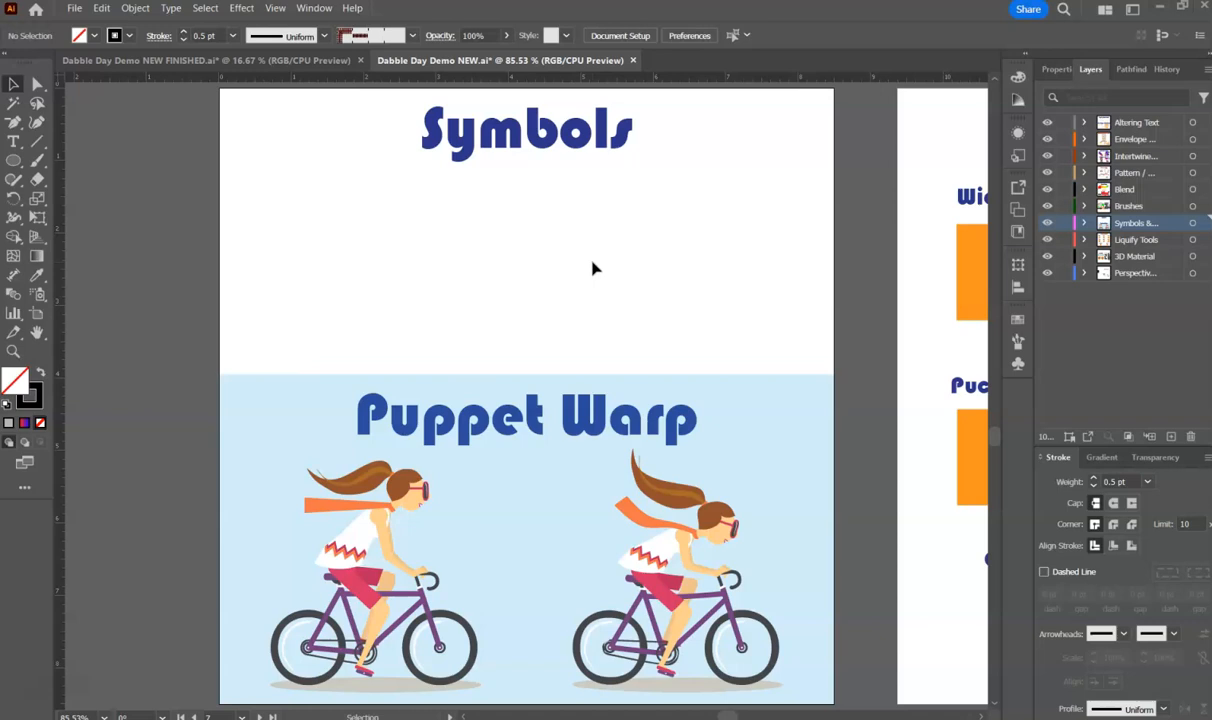
- Display the Symbols panel for the document
click(577, 263)
click(963, 190)
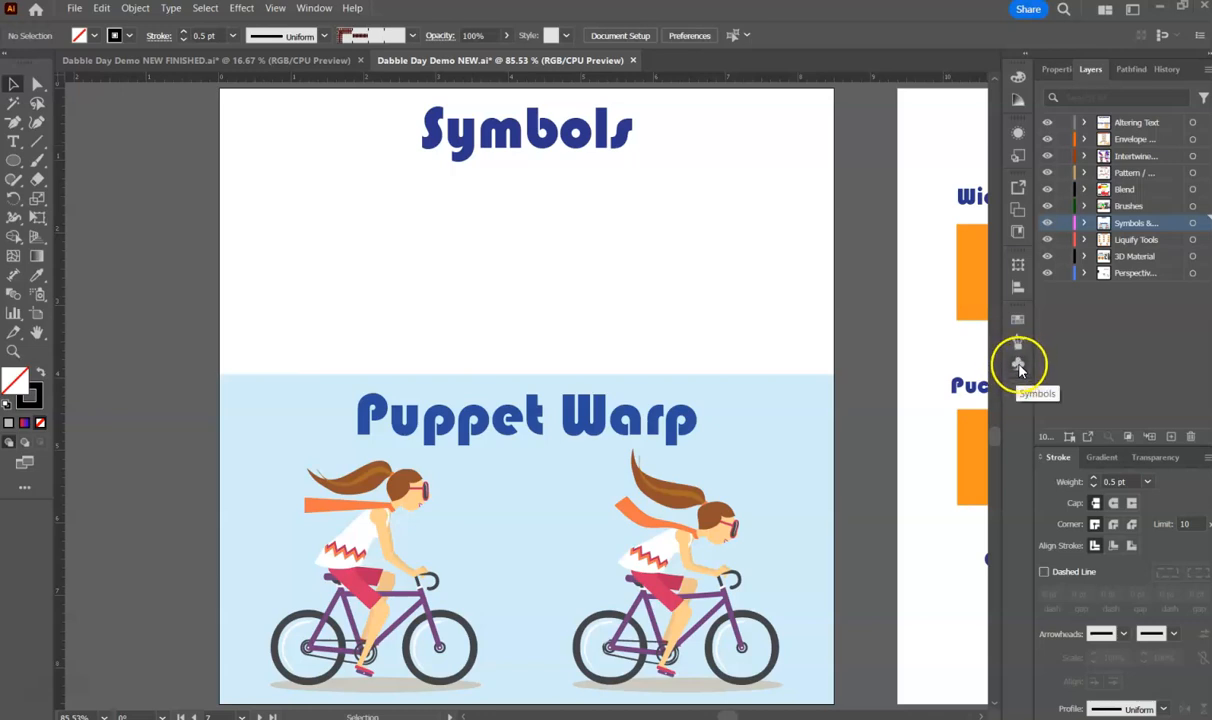
click(313, 9)
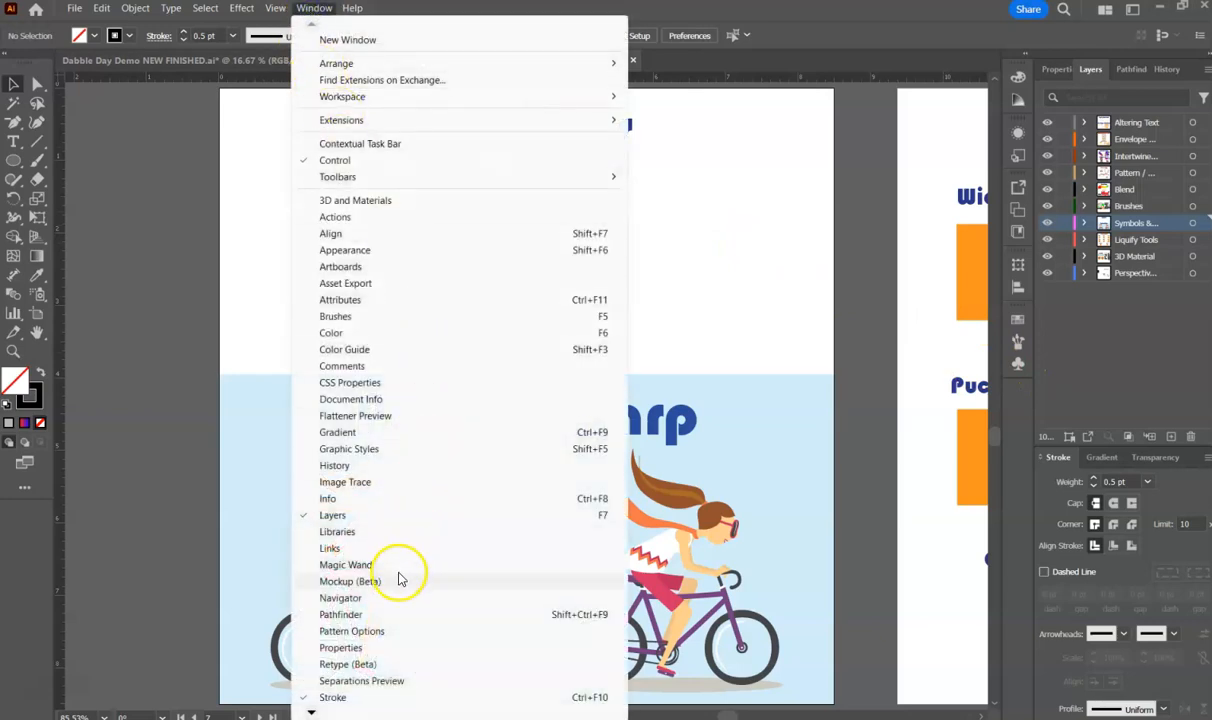
mouse_move(311, 711)
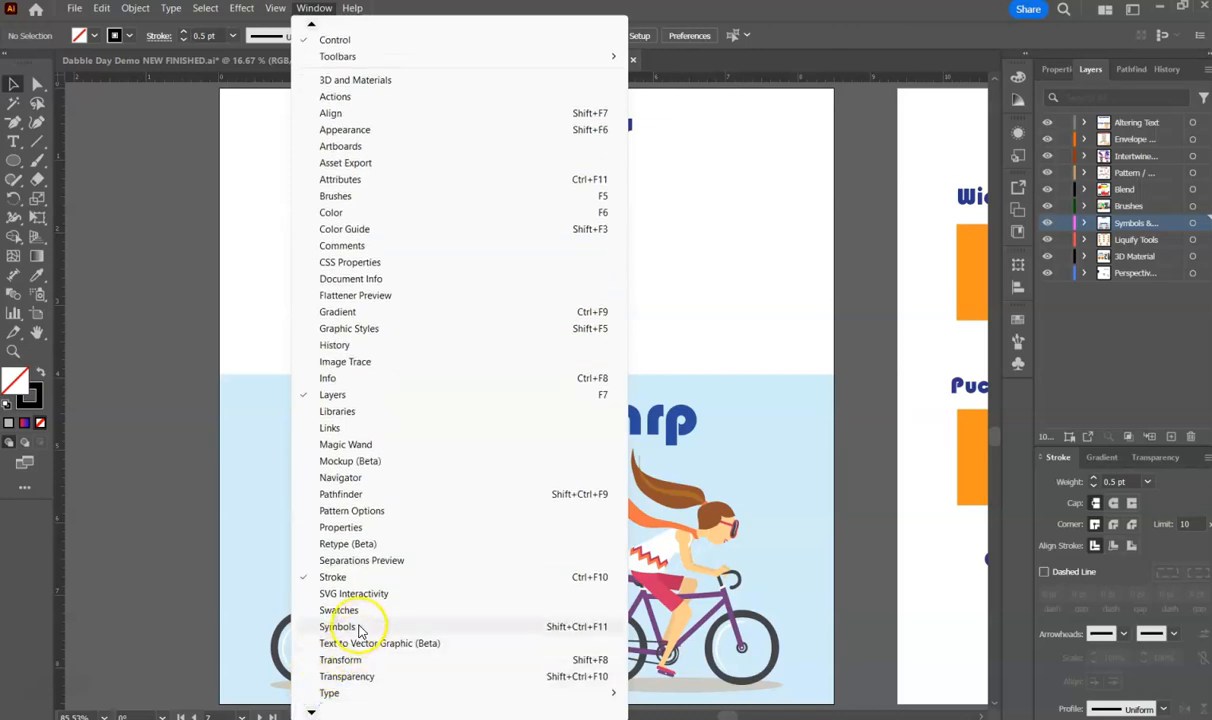
click(340, 627)
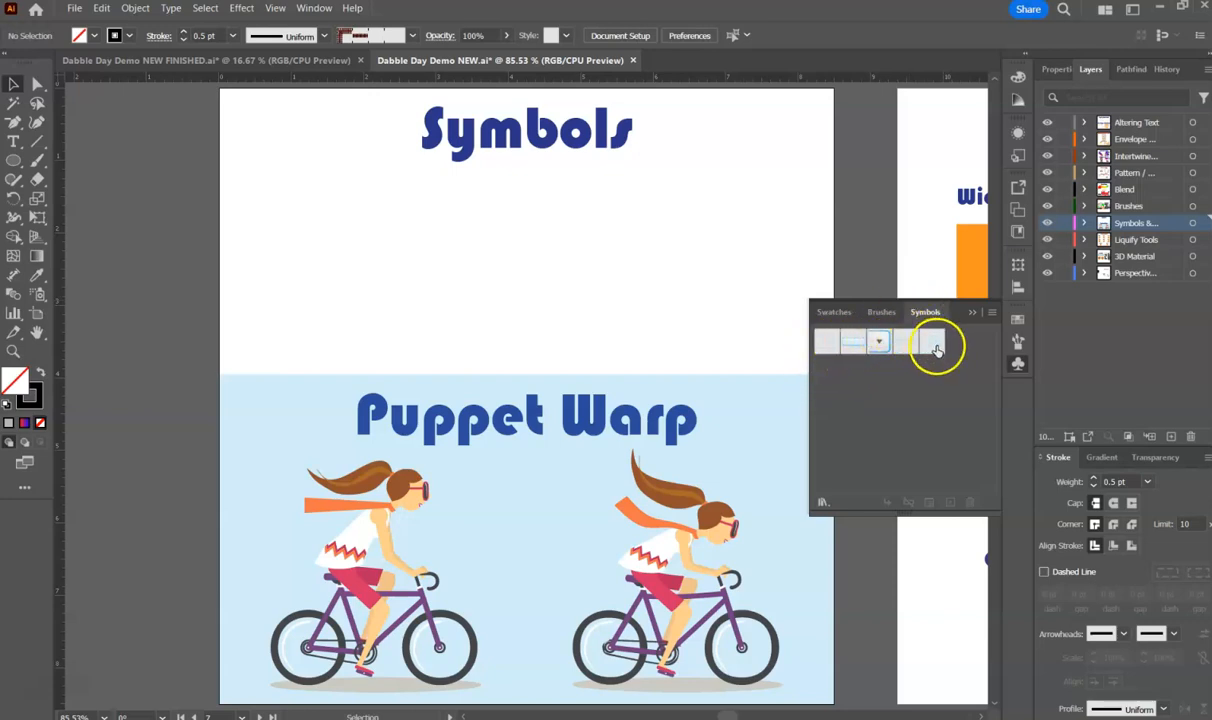
- Load the 3D Symbols library and enlarge its floating window over the artboard
click(822, 504)
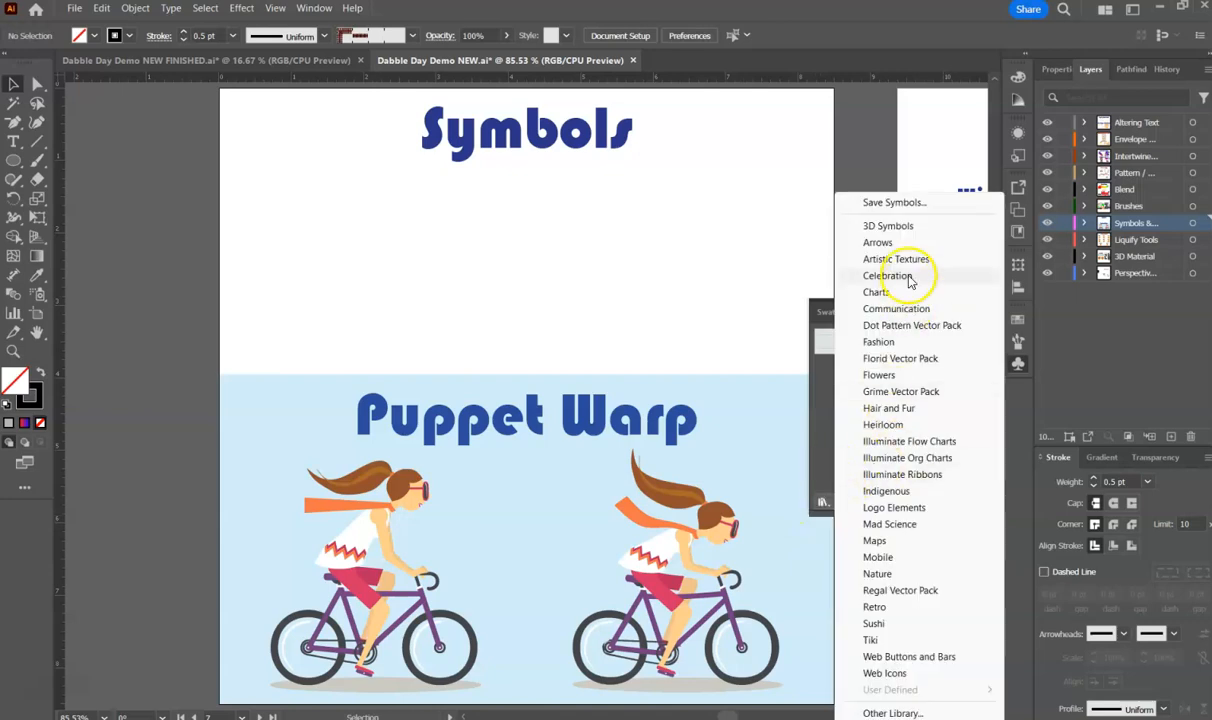
click(913, 231)
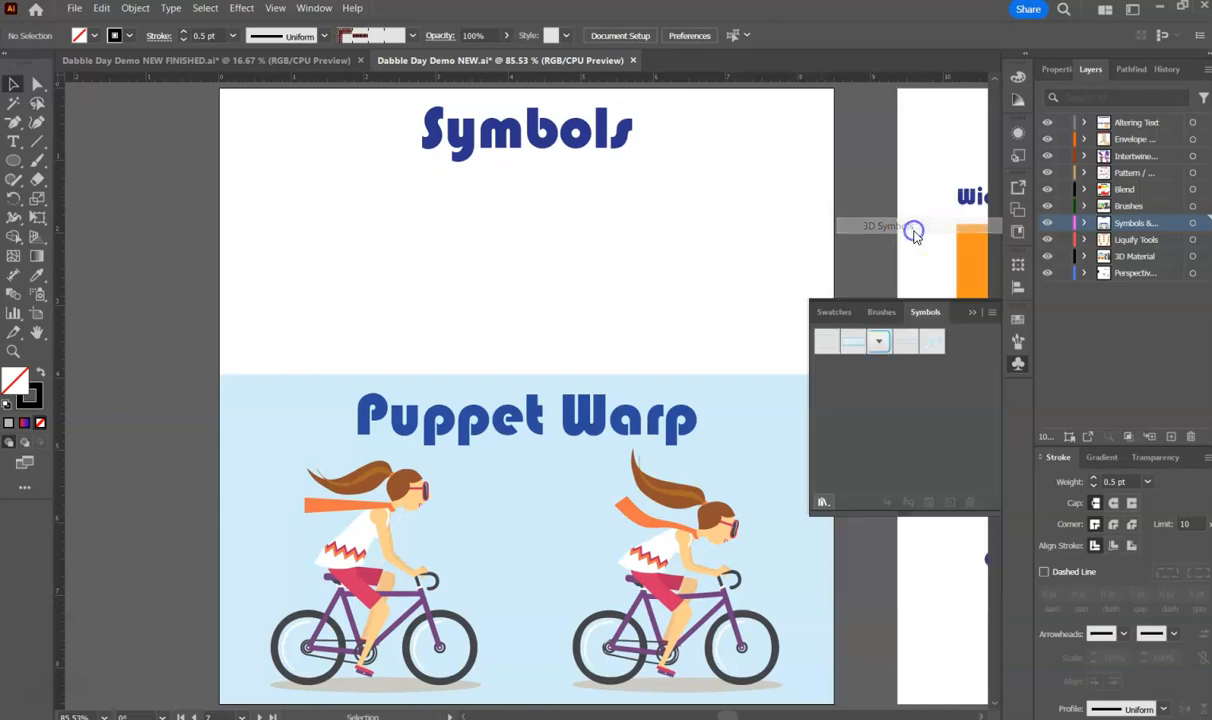
drag(674, 338, 873, 113)
drag(912, 222, 917, 350)
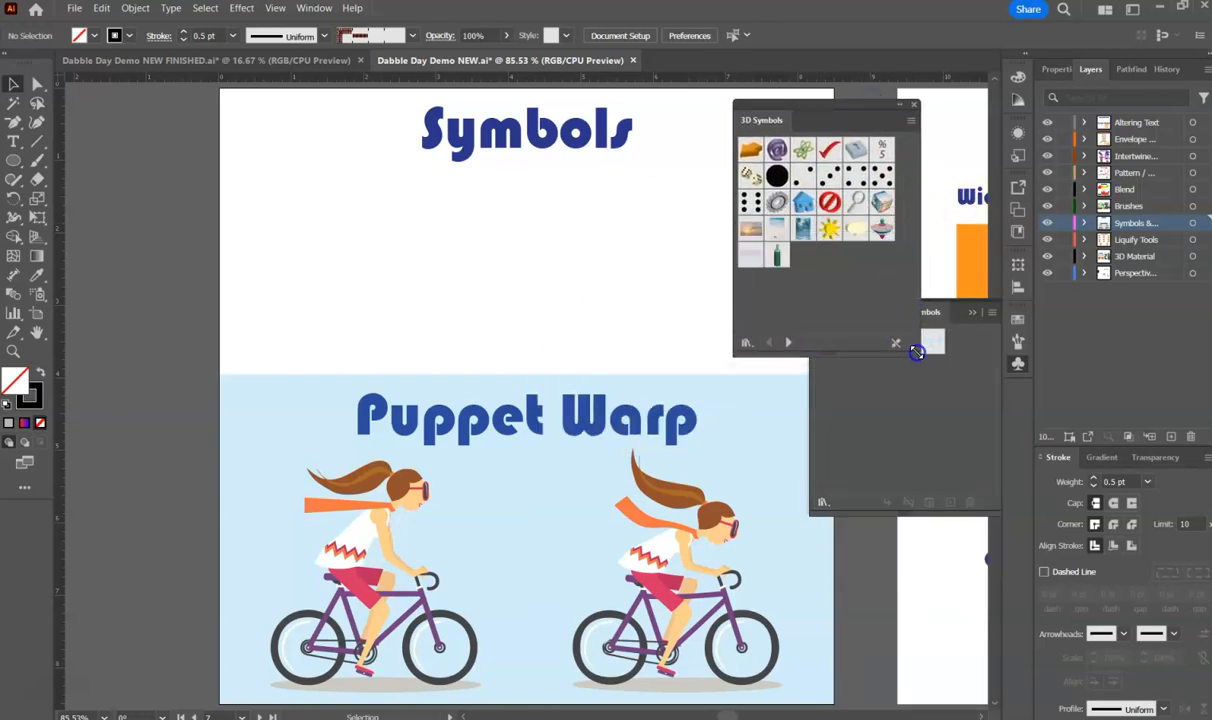
- Place the orange 3D arrow symbol on the artboard, below and to the left of the Symbols heading
click(752, 150)
drag(752, 150, 303, 227)
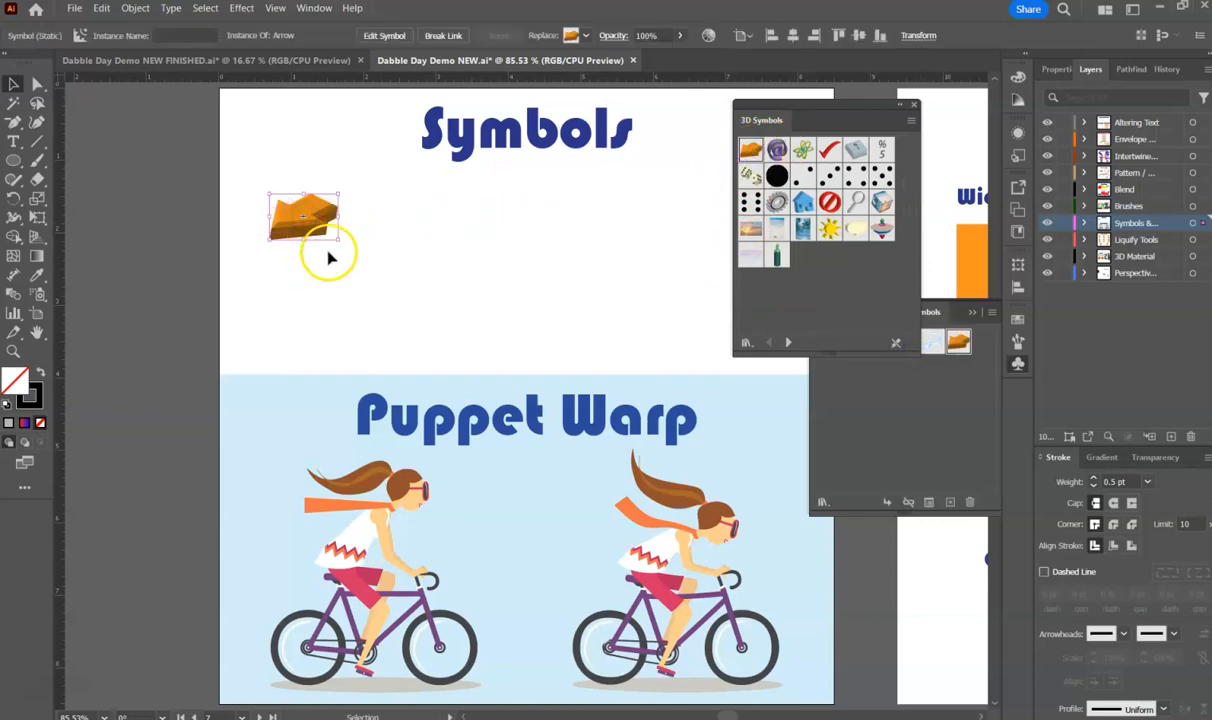
click(371, 249)
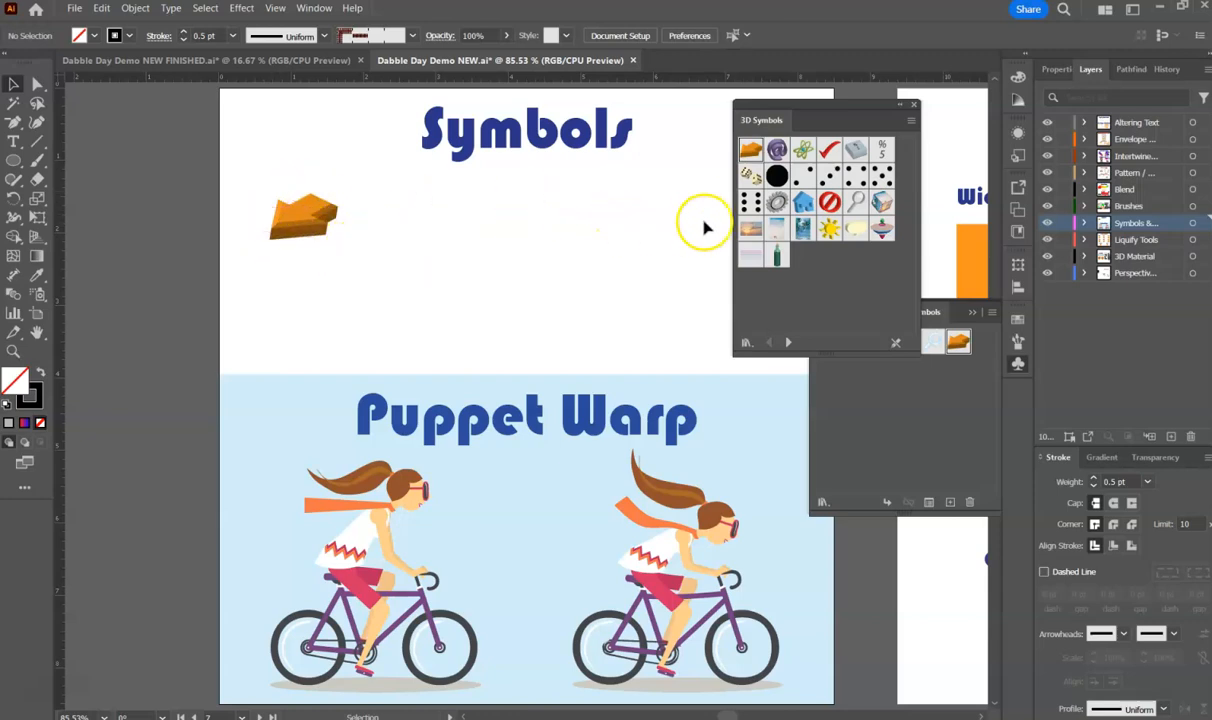
- Browse the built-in symbol libraries in order, from Arrows through Illuminate Flow Charts
click(789, 344)
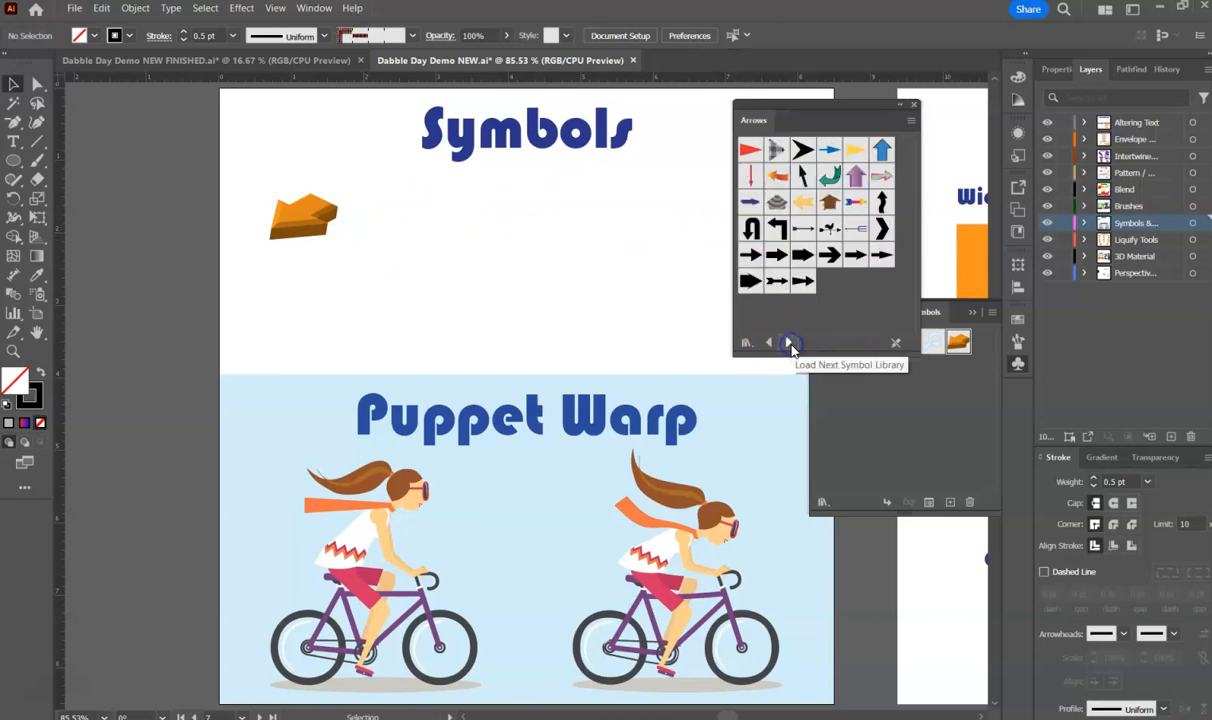
click(789, 344)
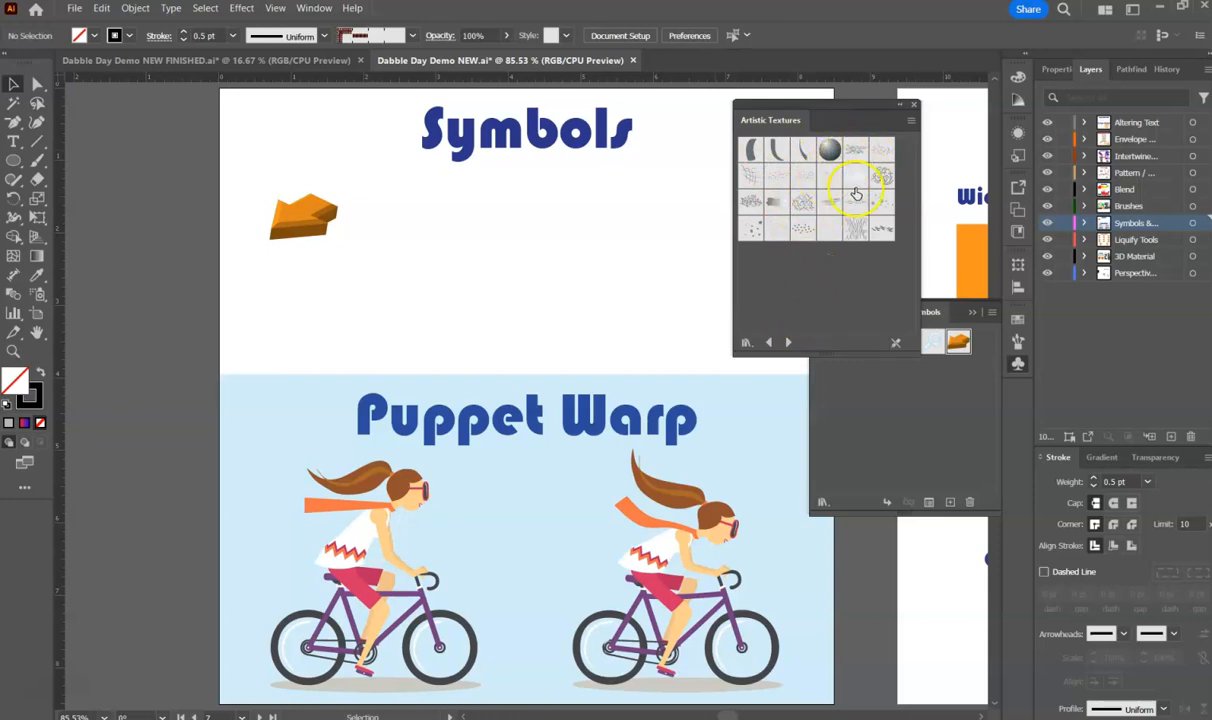
click(791, 343)
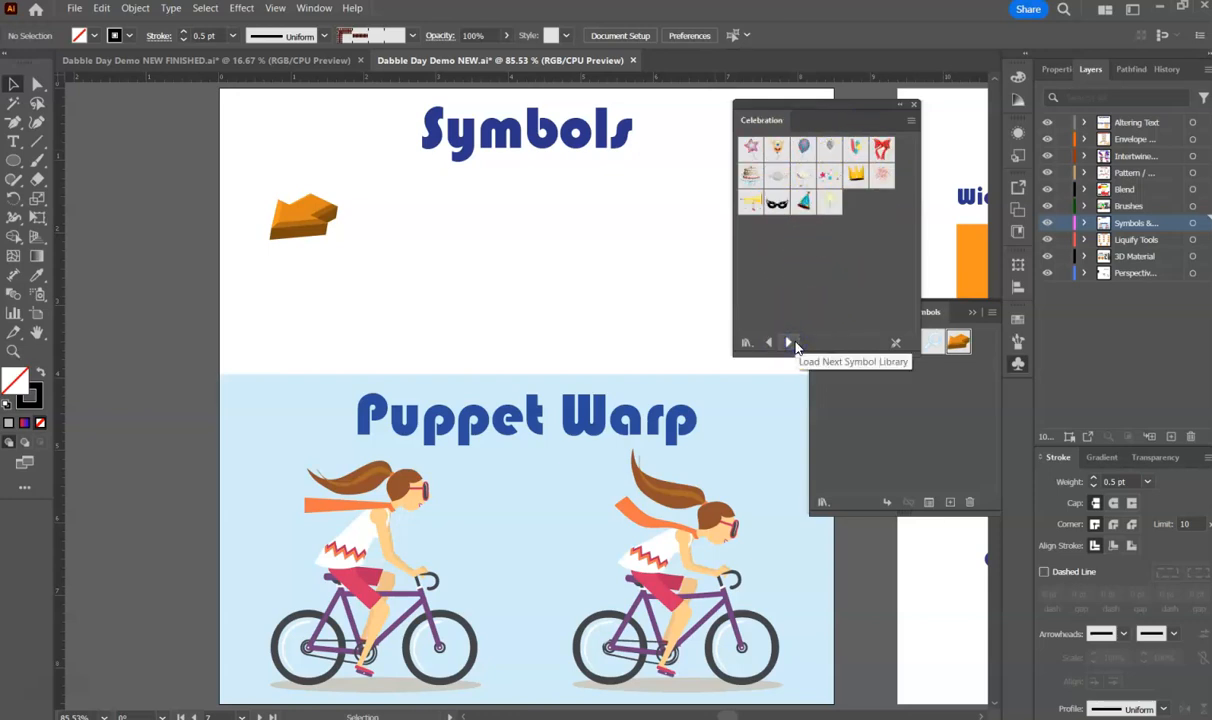
click(792, 343)
click(789, 343)
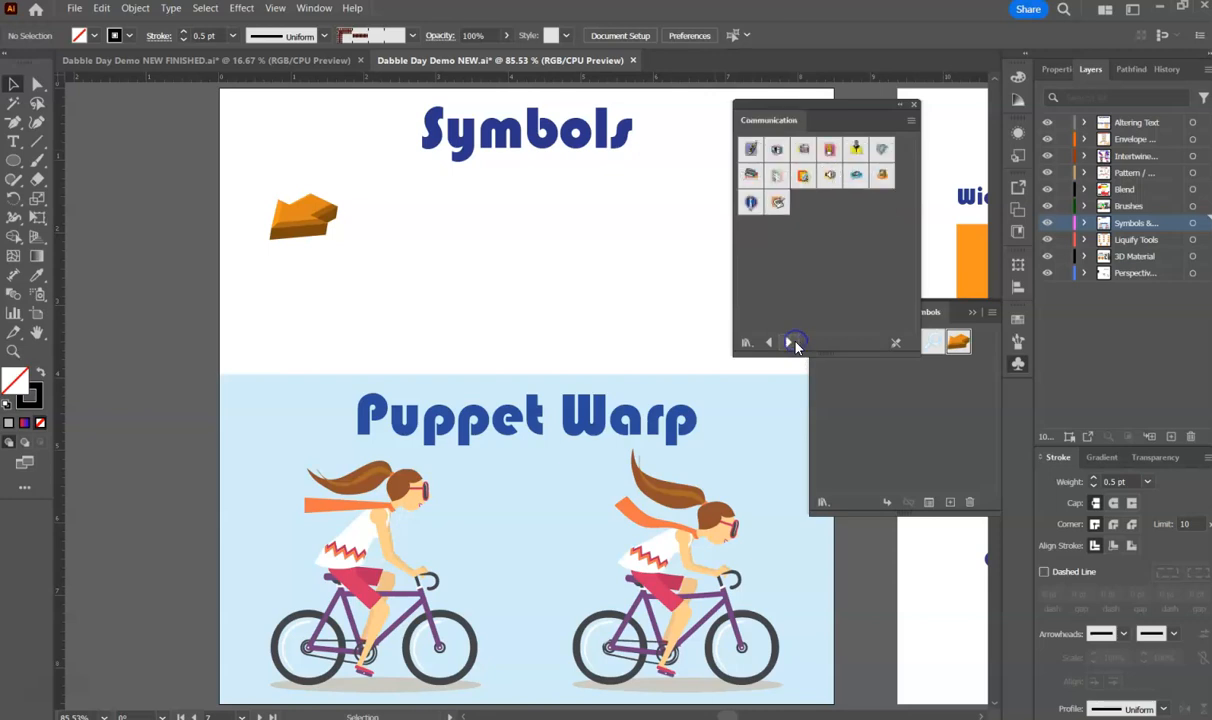
click(791, 343)
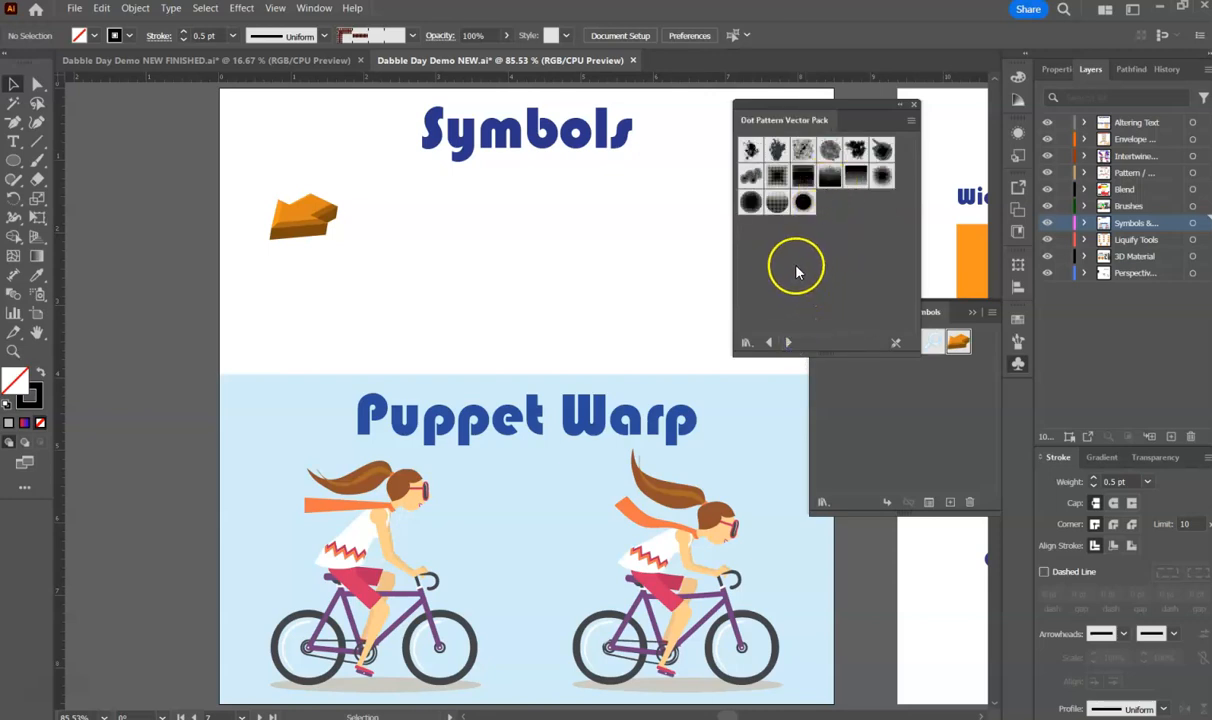
click(789, 343)
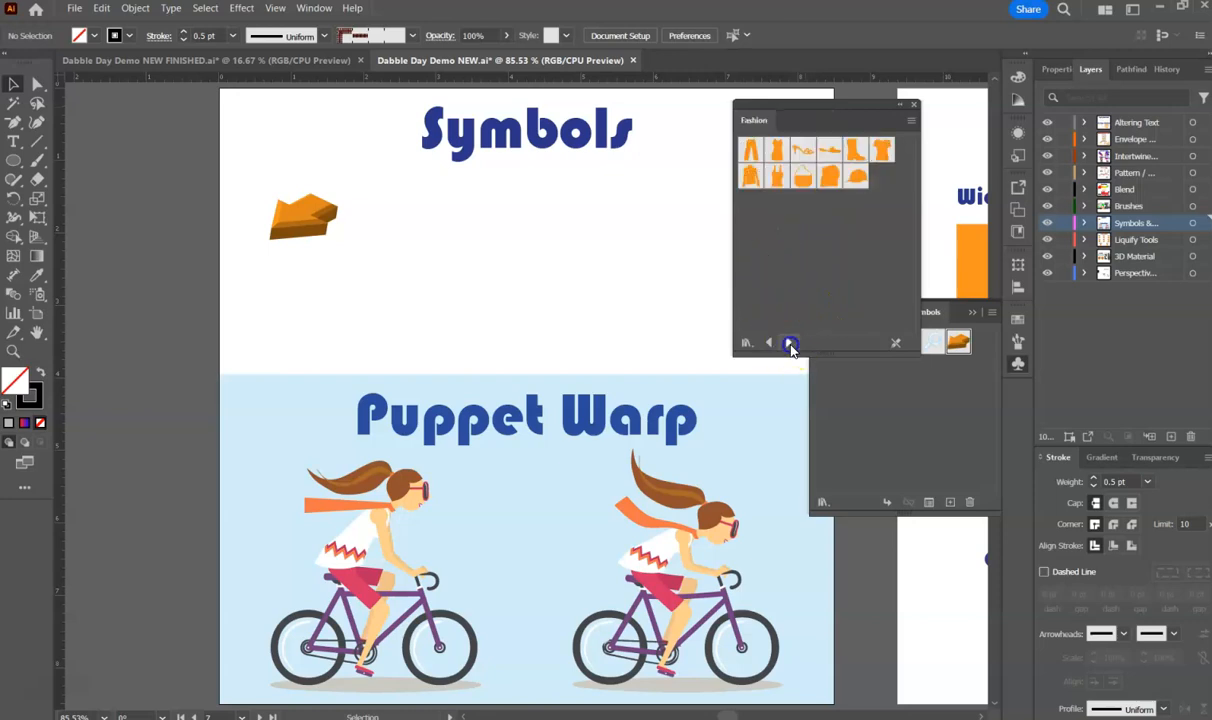
click(789, 343)
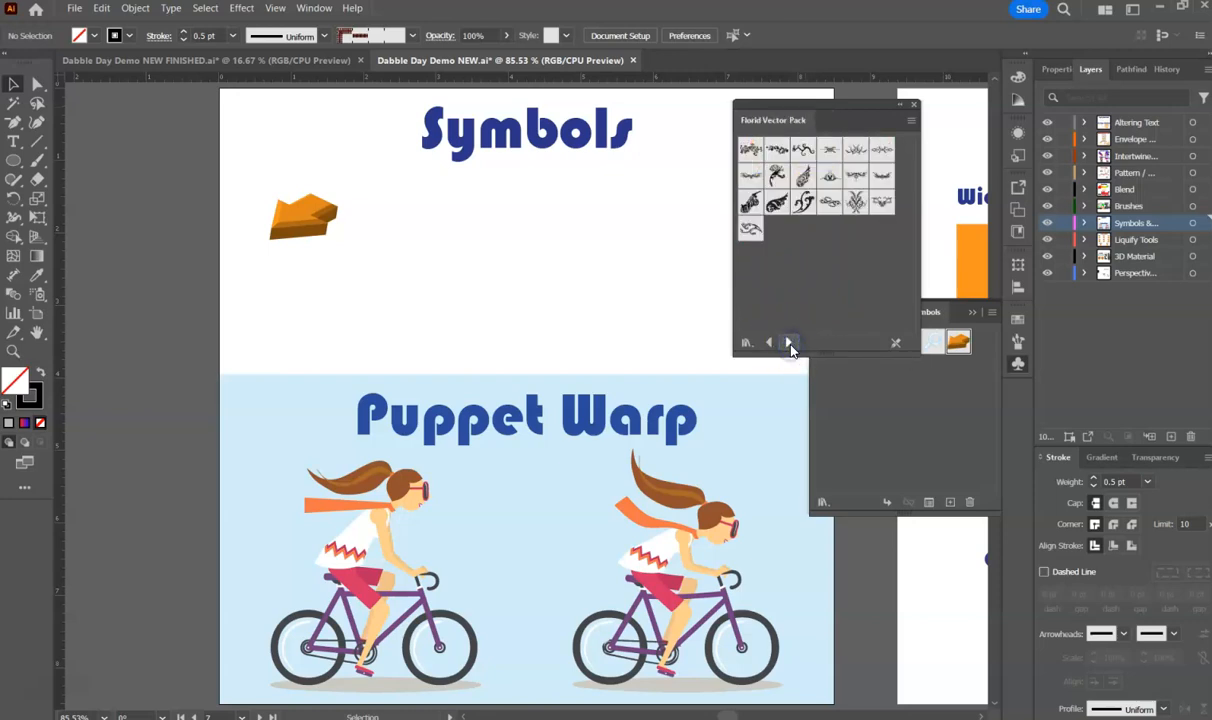
click(789, 343)
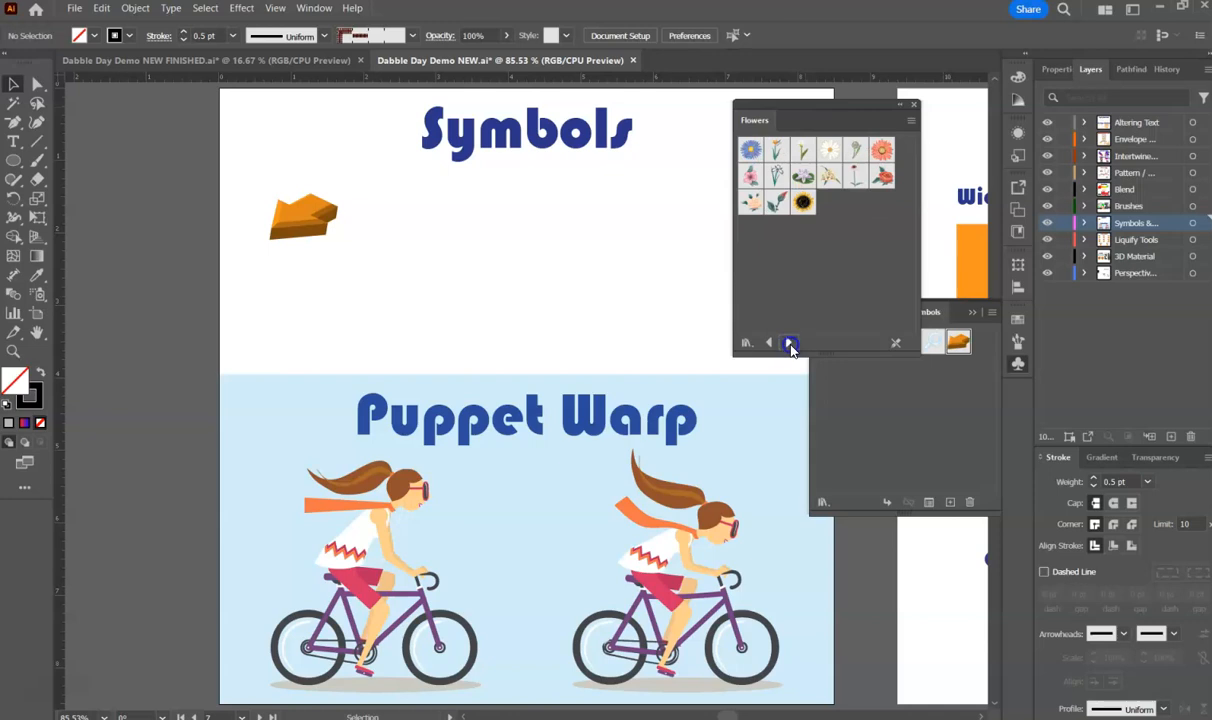
click(789, 343)
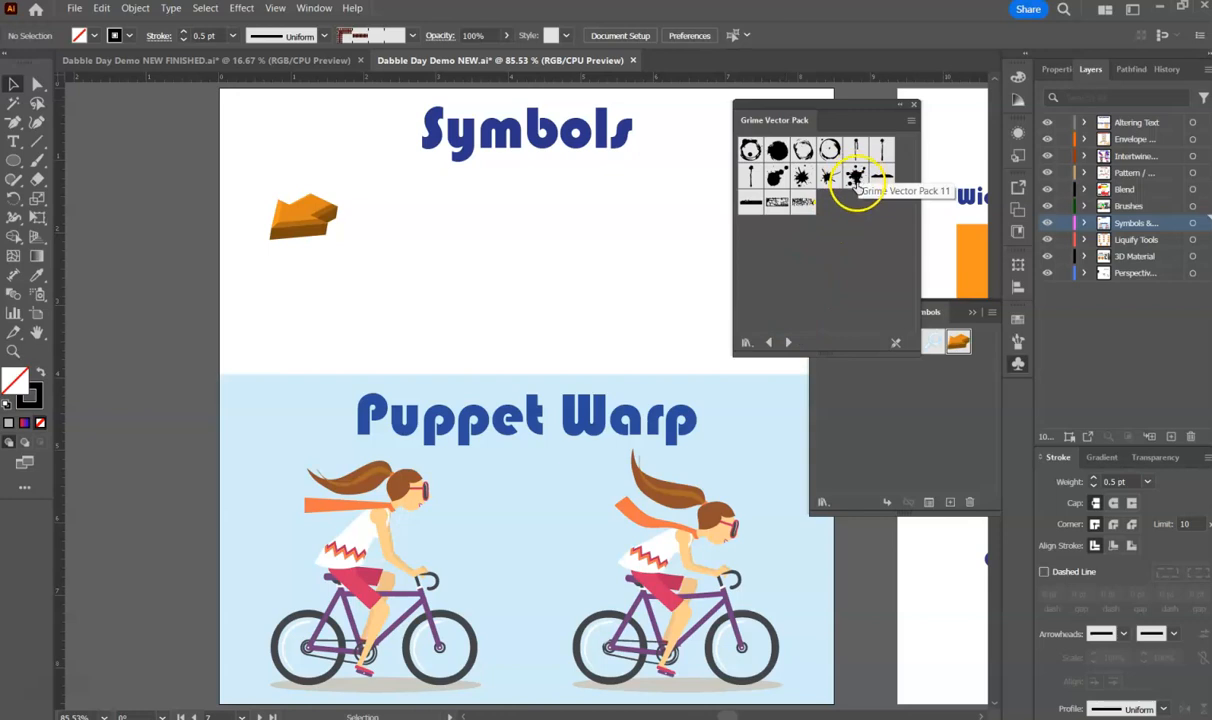
click(789, 343)
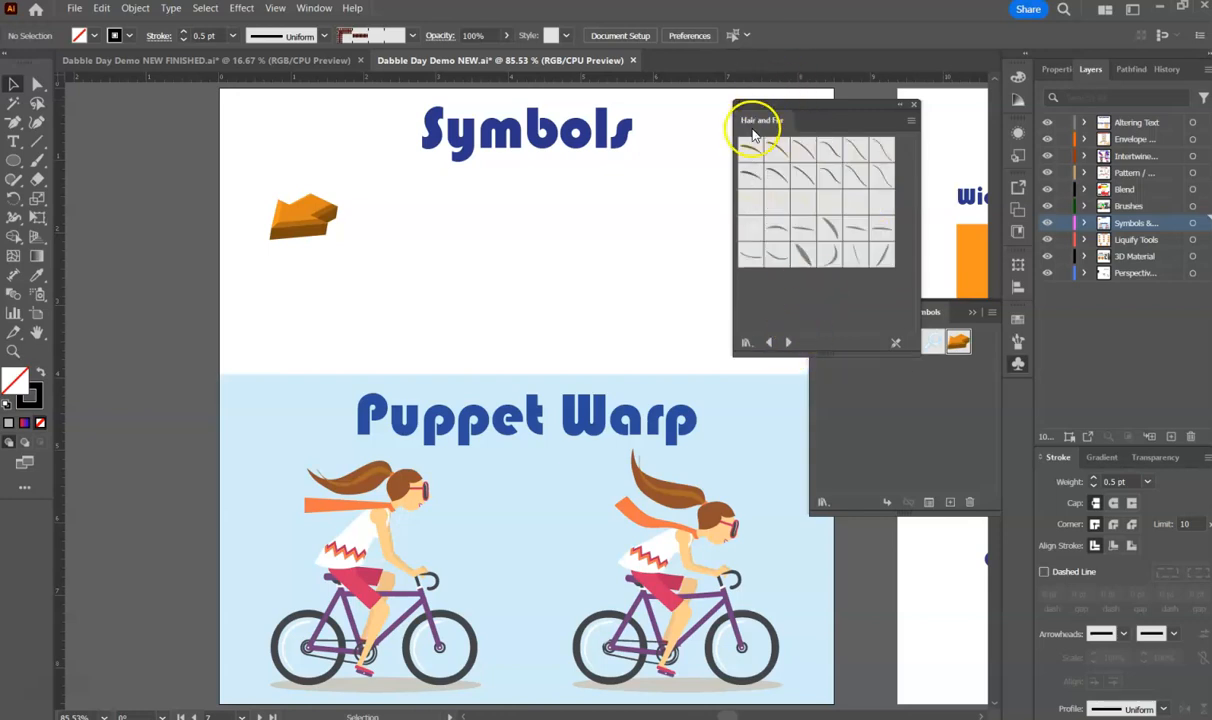
click(791, 345)
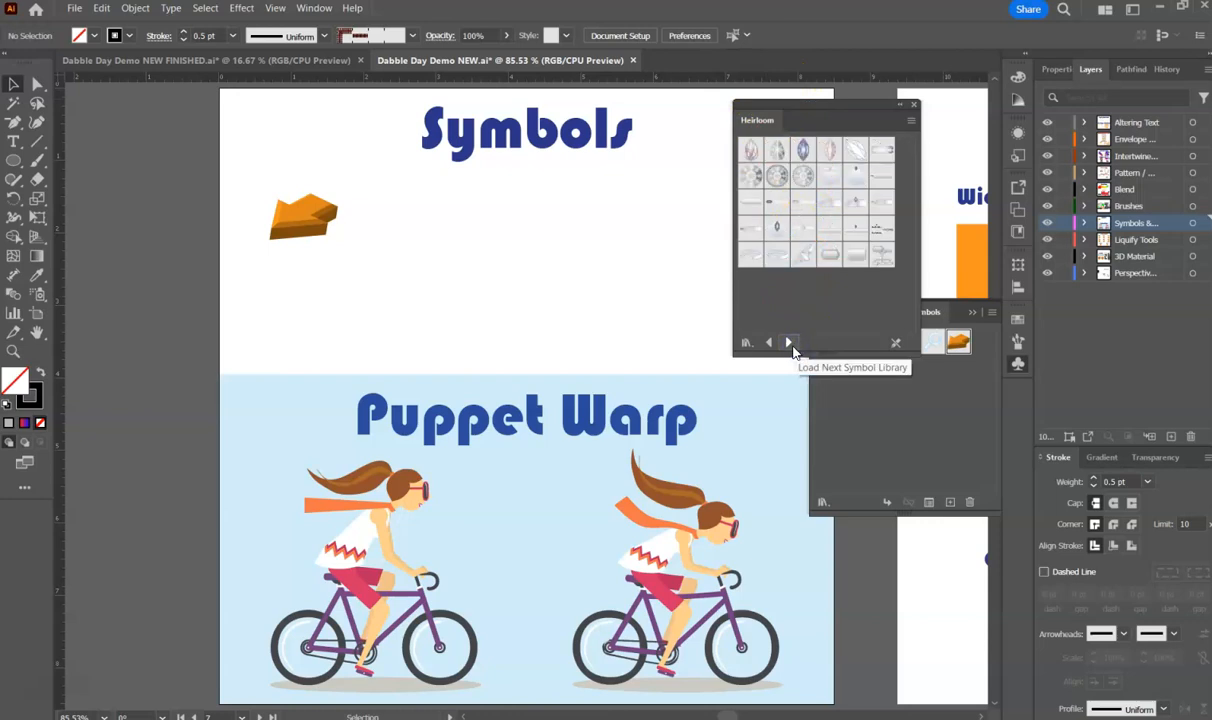
click(789, 343)
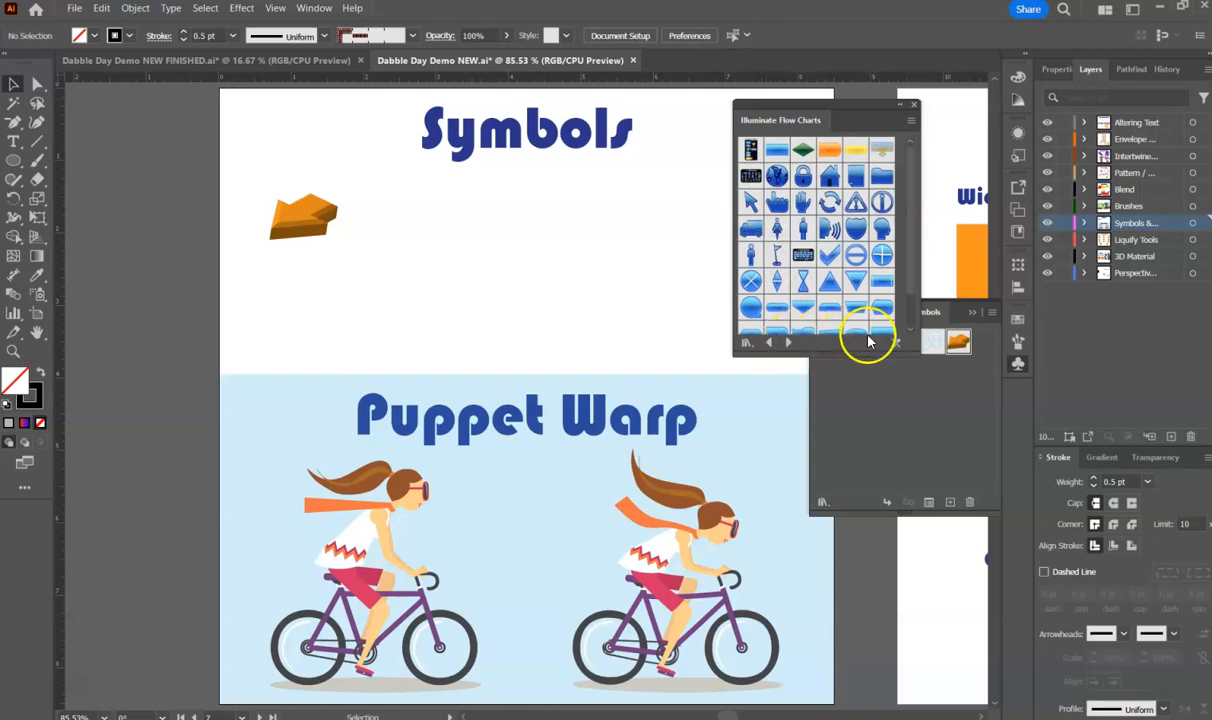
- Extend the library window downward and browse the libraries from Illuminate Org Charts through Web Buttons and Bars
drag(850, 355, 849, 465)
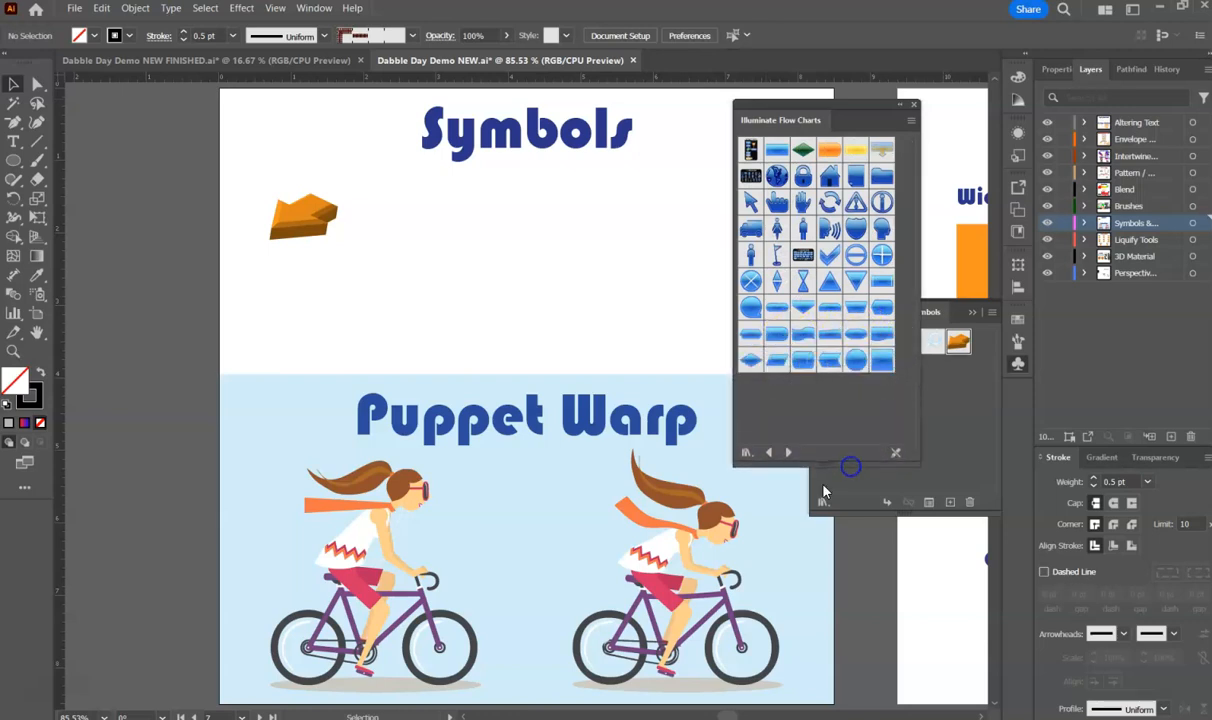
click(791, 452)
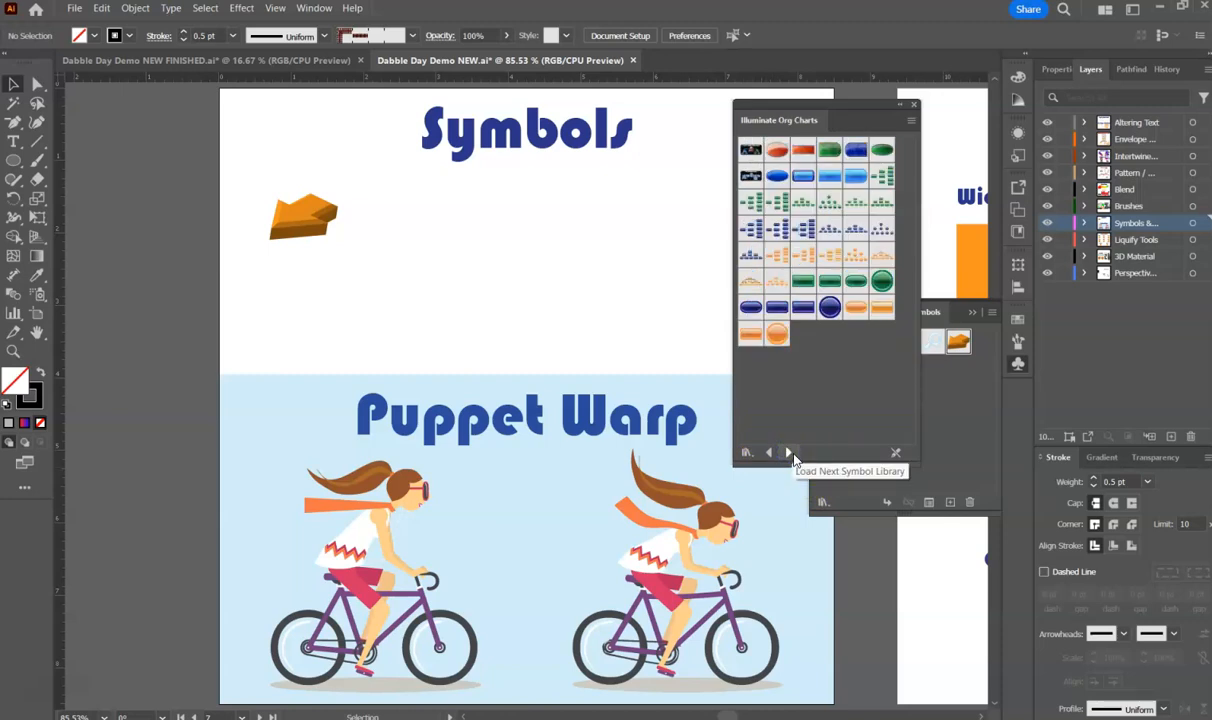
click(790, 453)
click(790, 453)
click(790, 453)
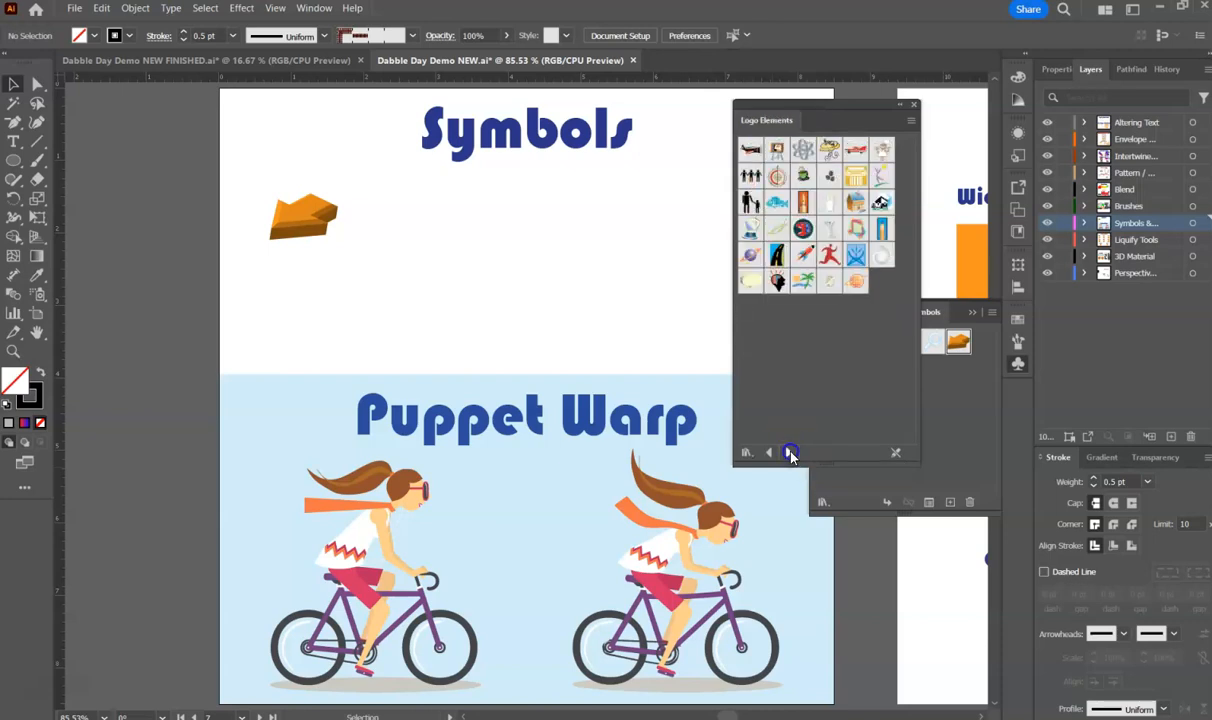
click(790, 453)
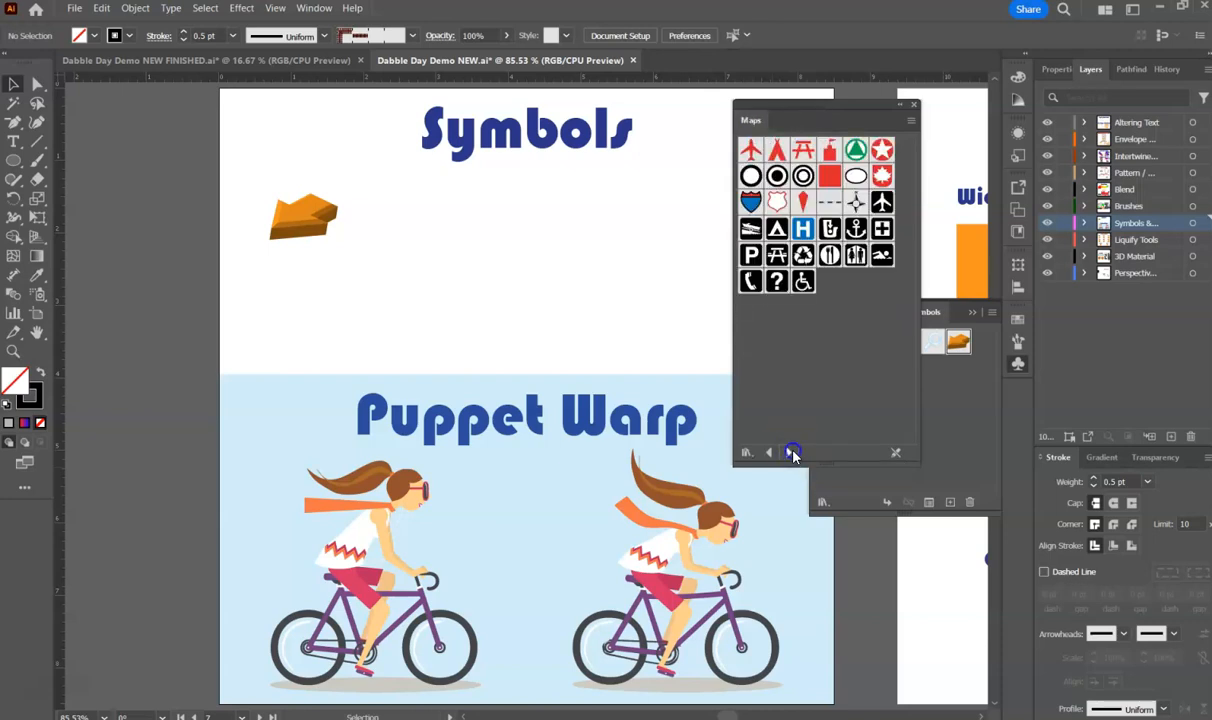
click(790, 453)
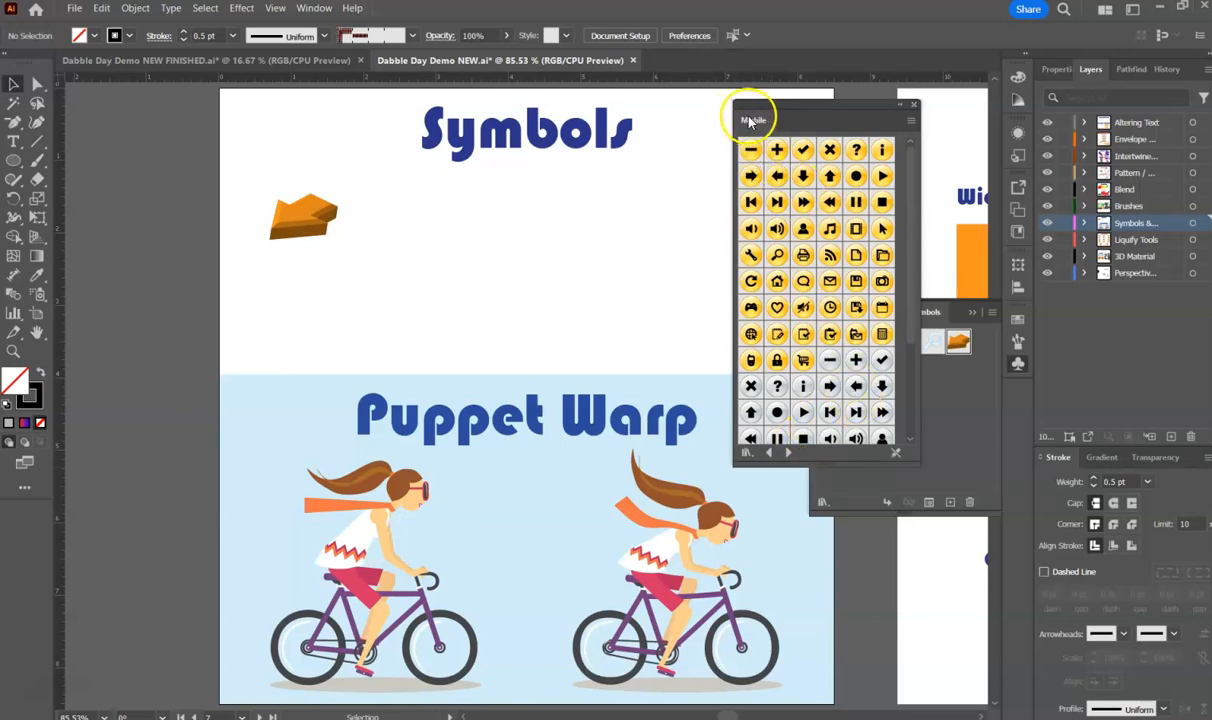
click(788, 453)
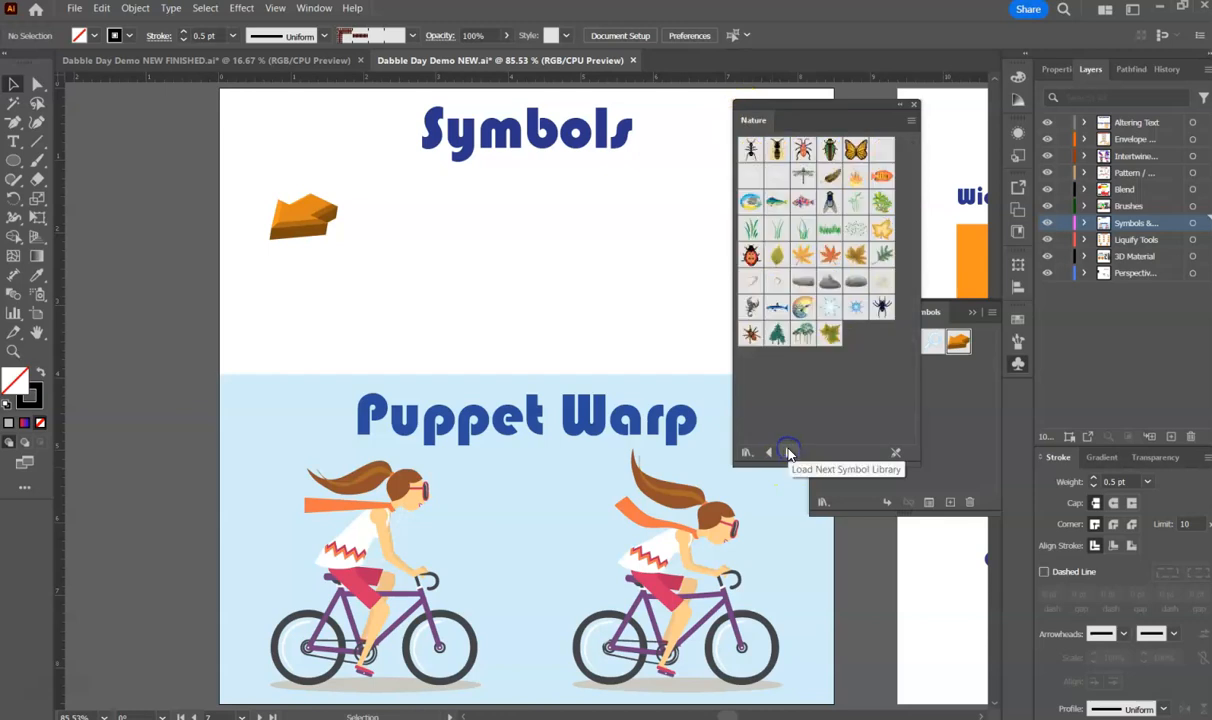
click(788, 453)
click(788, 453)
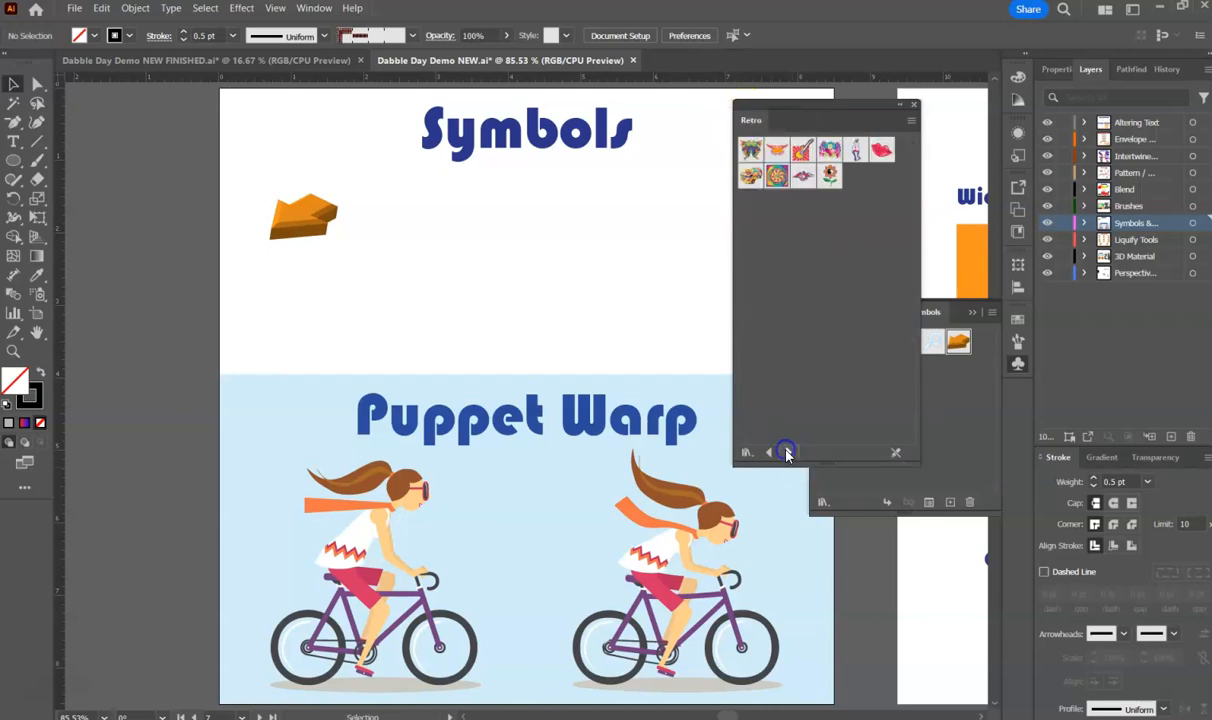
click(788, 453)
click(788, 453)
click(788, 453)
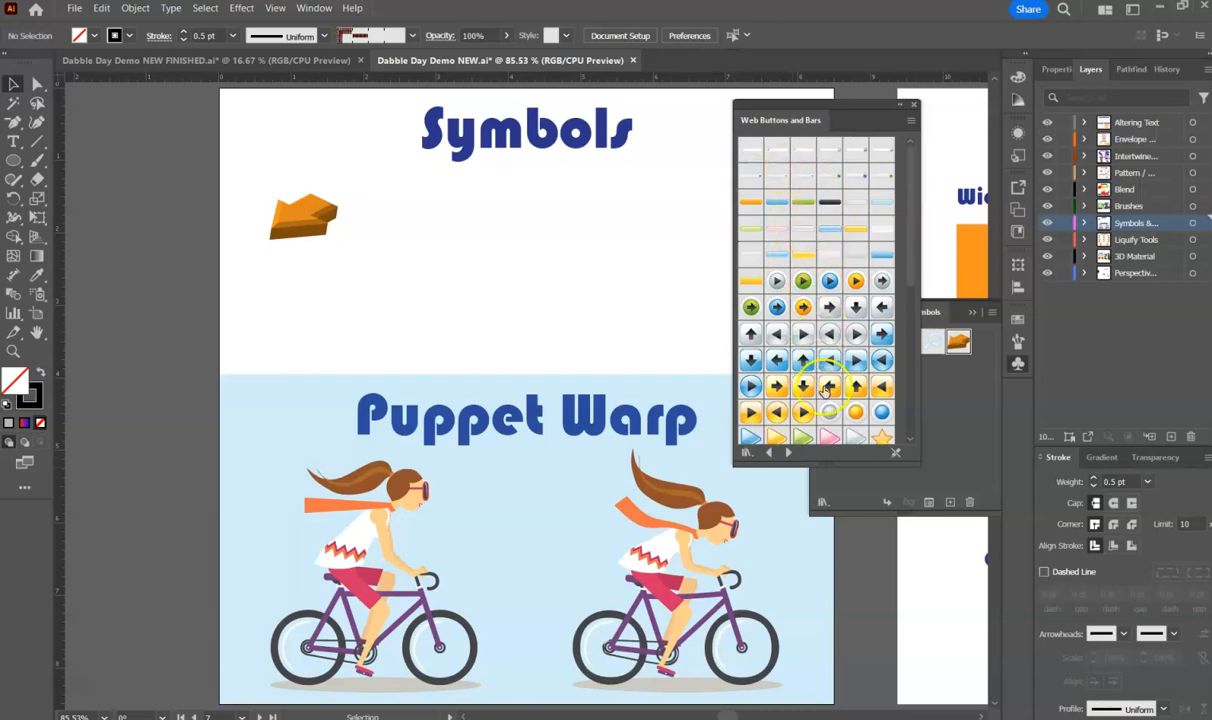
- Place the light-blue rounded bar from the Web Buttons and Bars library on the artboard, beside the orange arrow
scroll(823, 398, down, 5)
scroll(836, 330, up, 4)
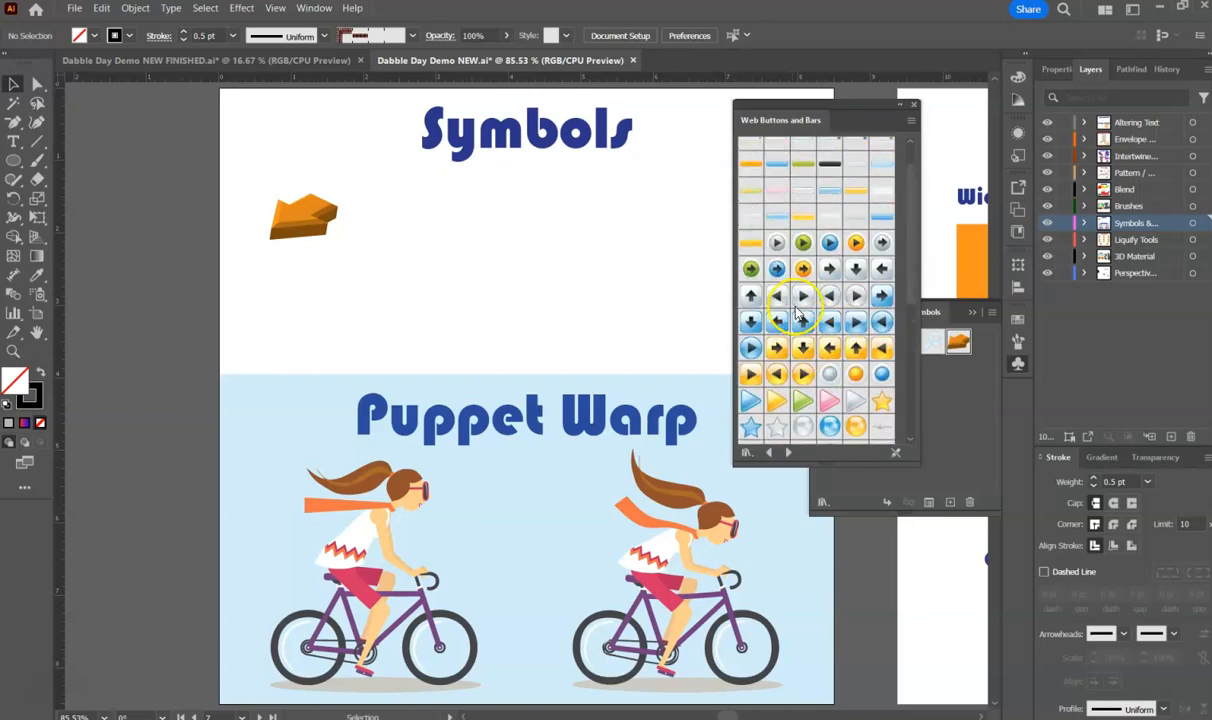
drag(826, 189, 420, 244)
drag(824, 193, 432, 260)
click(540, 271)
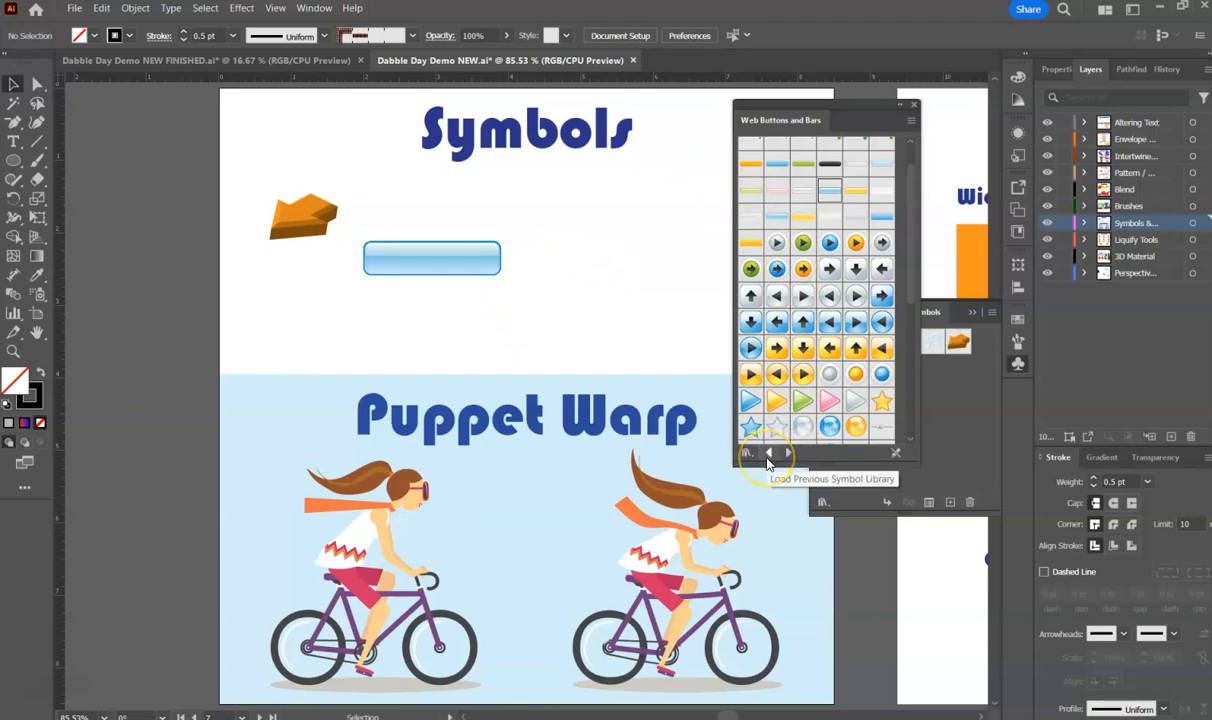
- Switch to the Tiki symbol library and delete the orange arrow and the light-blue bar from the Symbols artboard
click(790, 455)
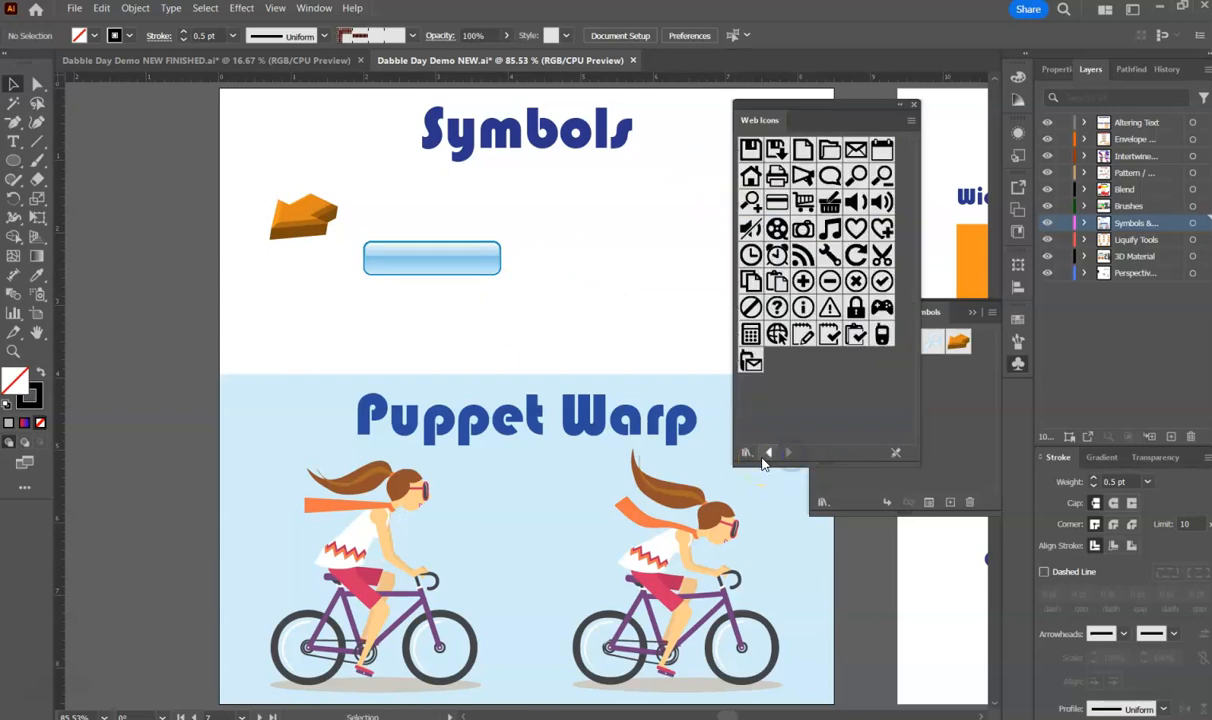
click(767, 454)
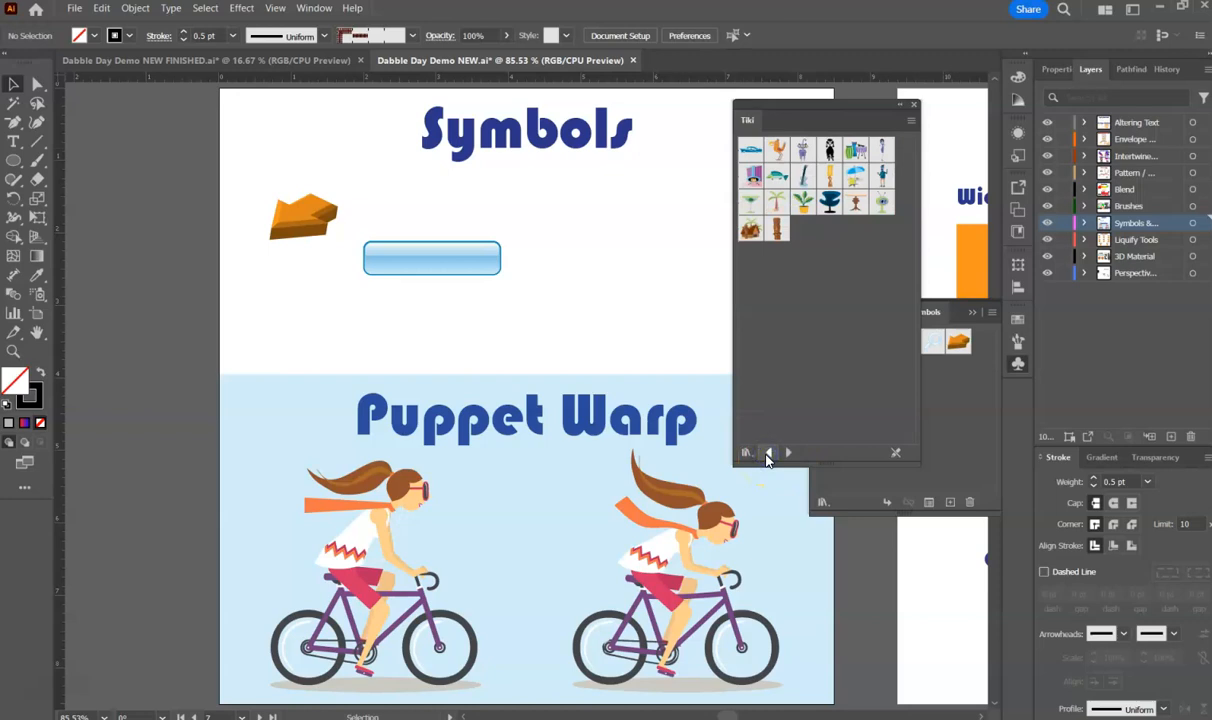
drag(218, 162, 295, 272)
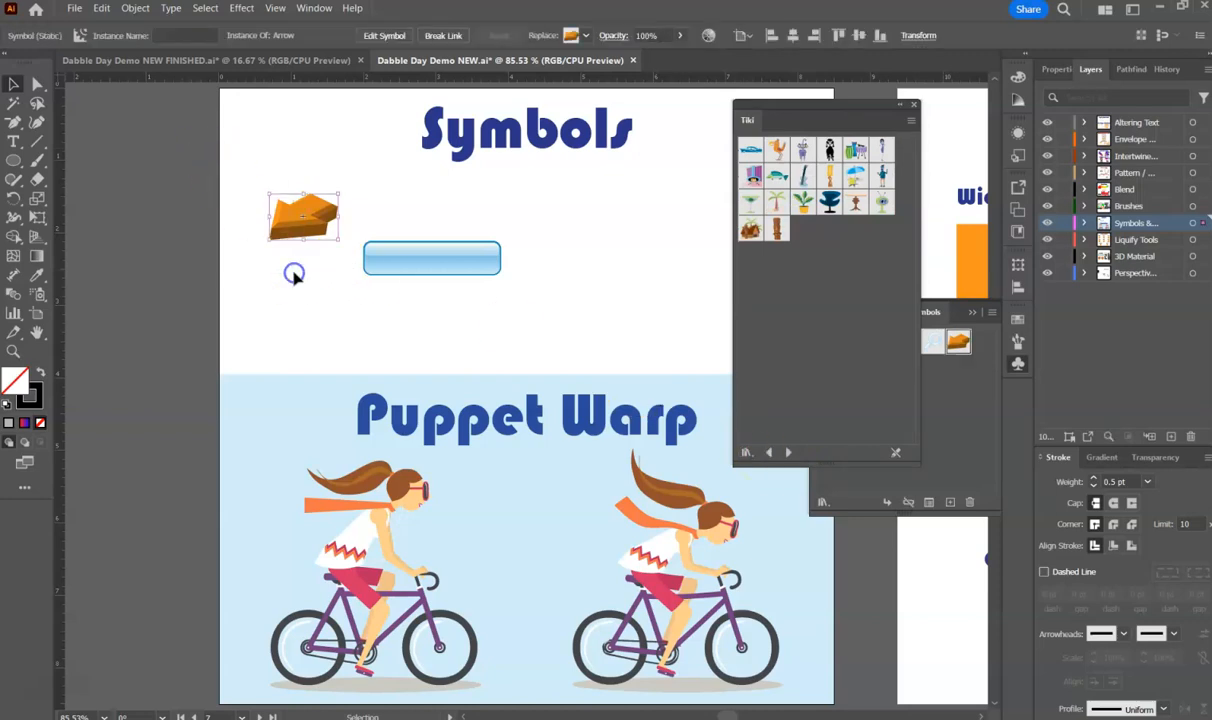
key(Delete)
drag(322, 190, 510, 302)
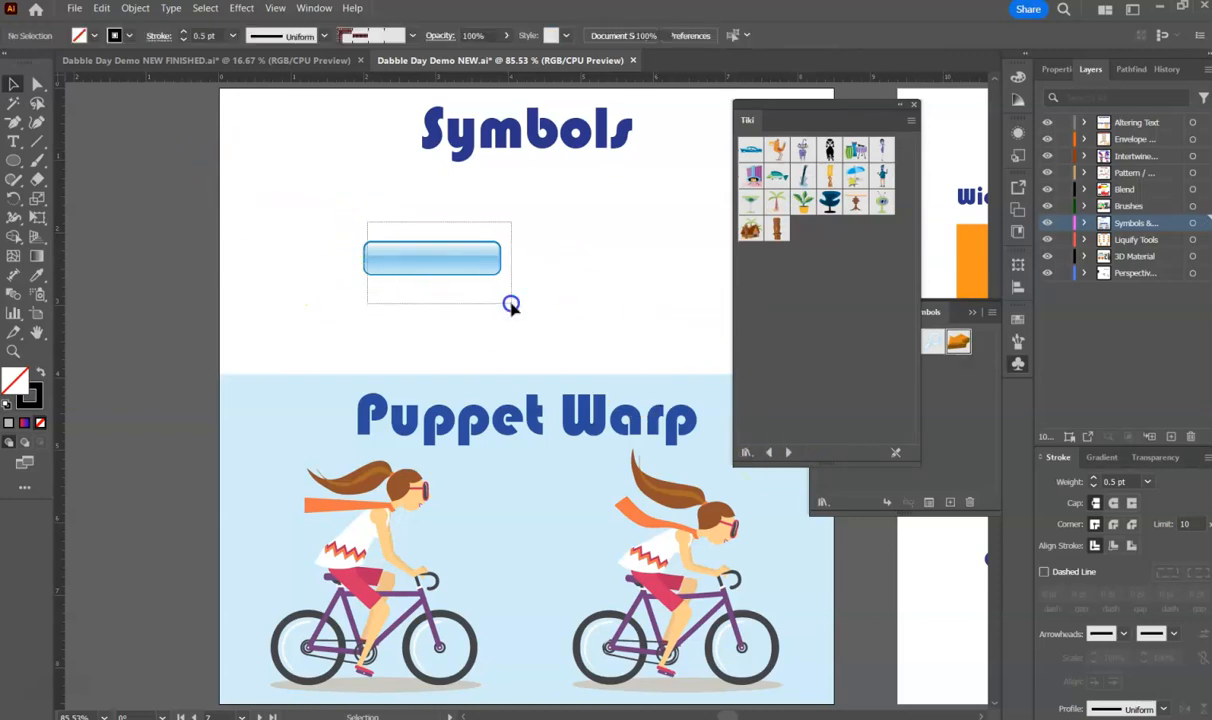
key(Delete)
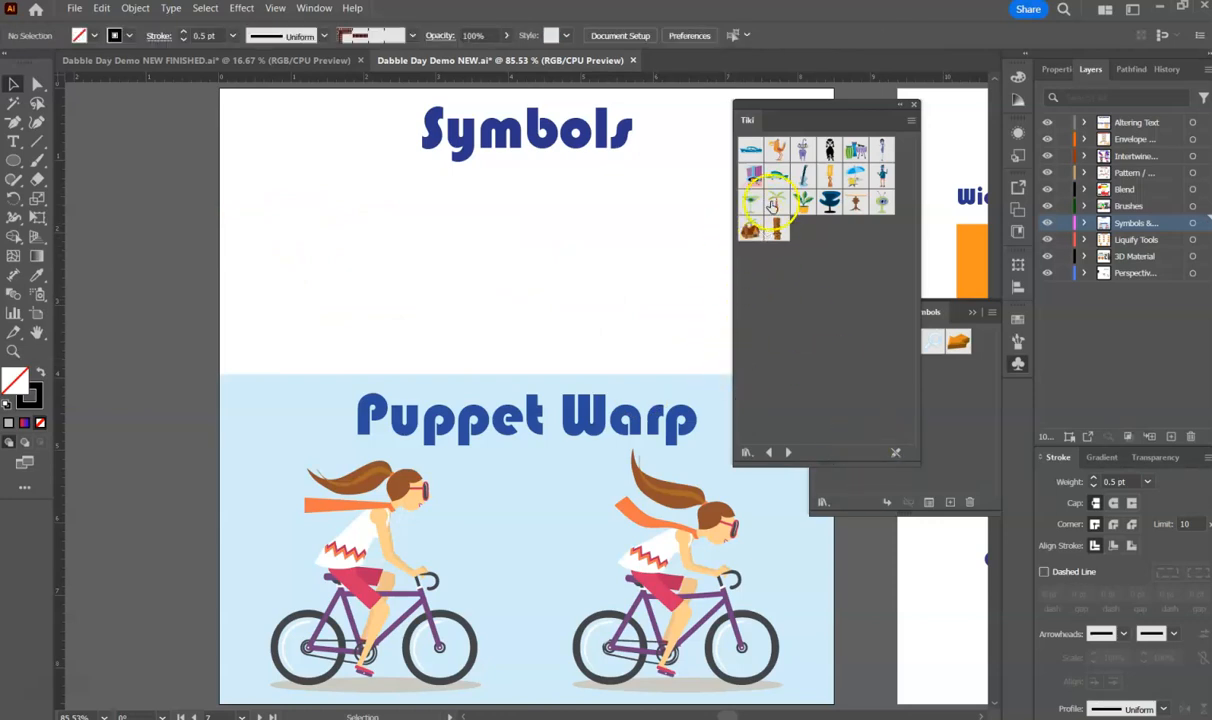
- Browse the symbol libraries backward from Sushi to Nature, and return to the Tiki library
click(768, 454)
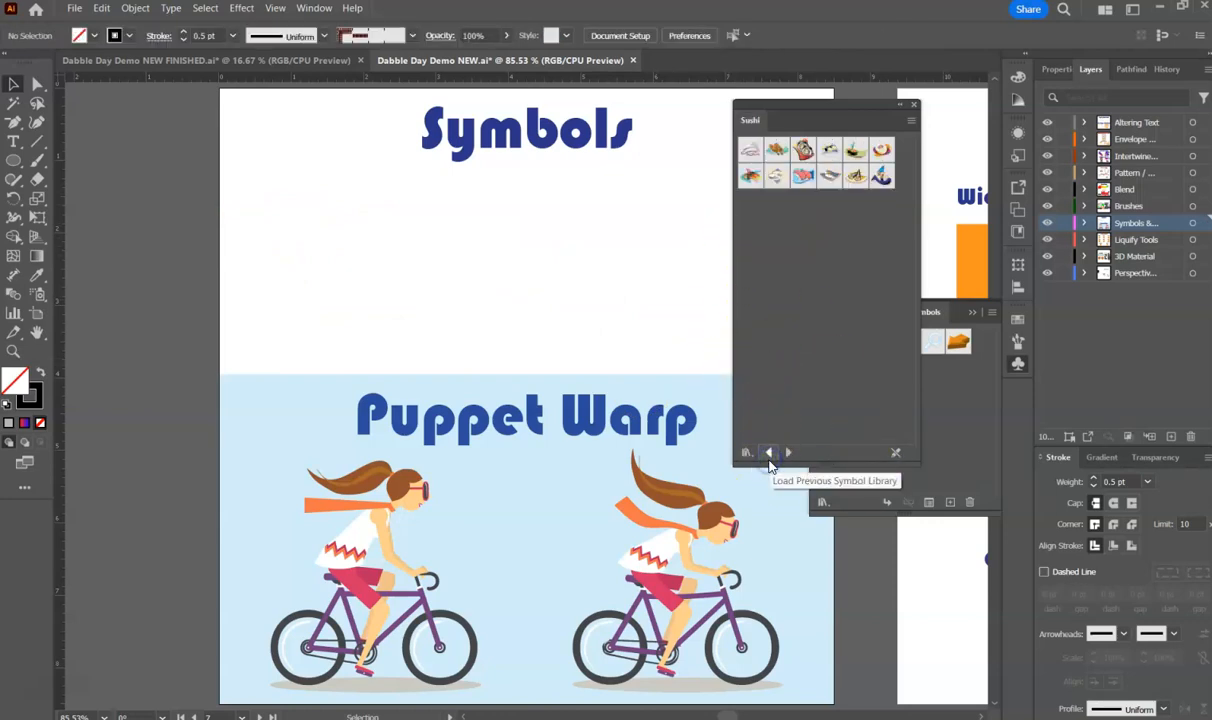
click(767, 454)
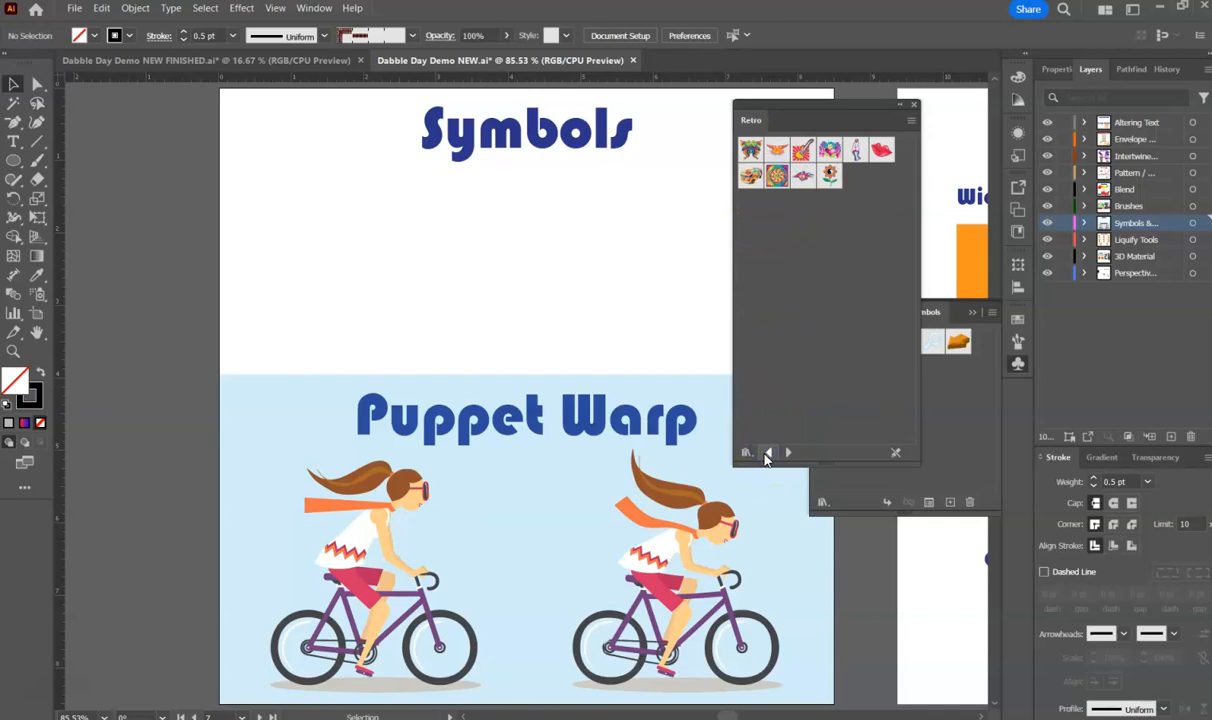
click(766, 454)
click(764, 455)
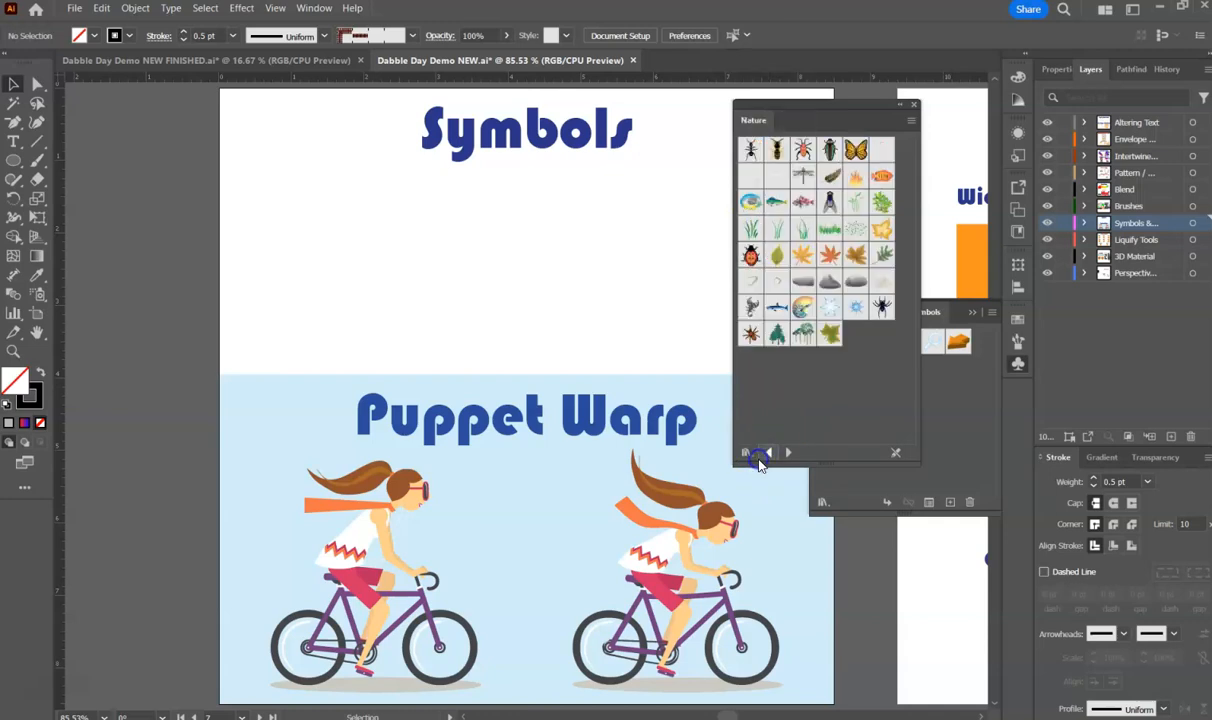
click(776, 333)
click(789, 454)
click(789, 454)
click(789, 454)
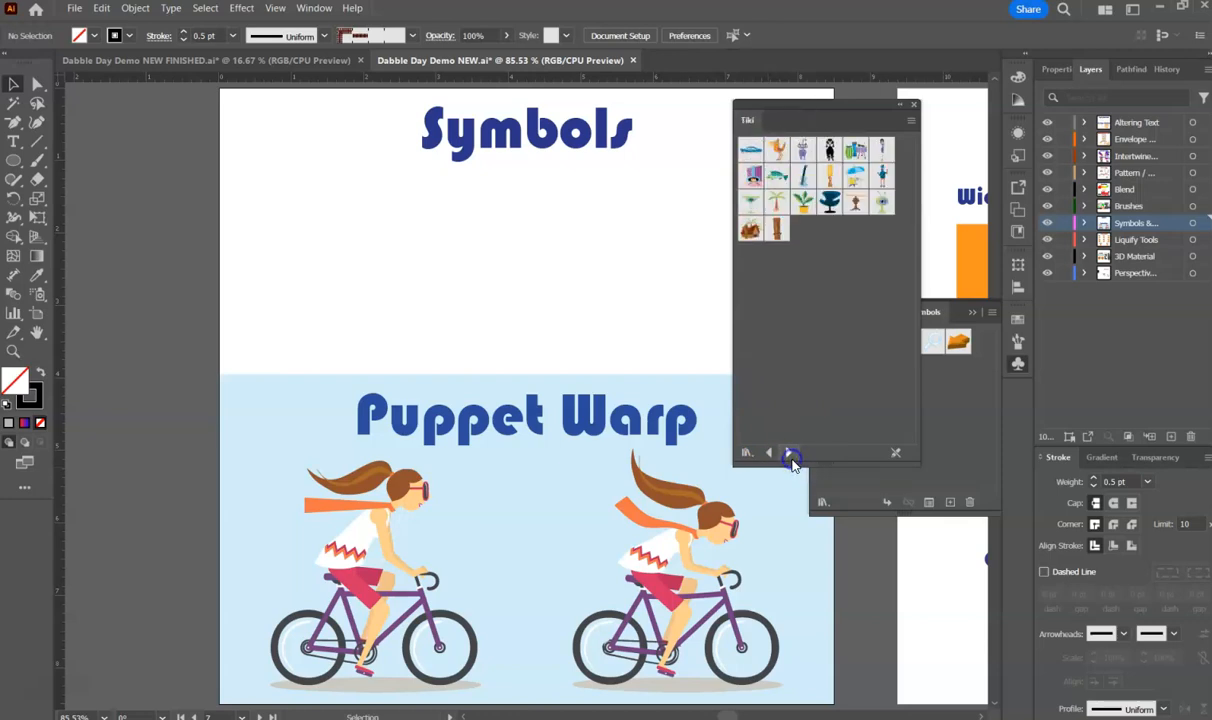
- Place the Tiki Idol symbol on the artboard directly below the Symbols heading
mouse_move(780, 232)
mouse_down()
mouse_move(744, 257)
mouse_move(500, 269)
mouse_up()
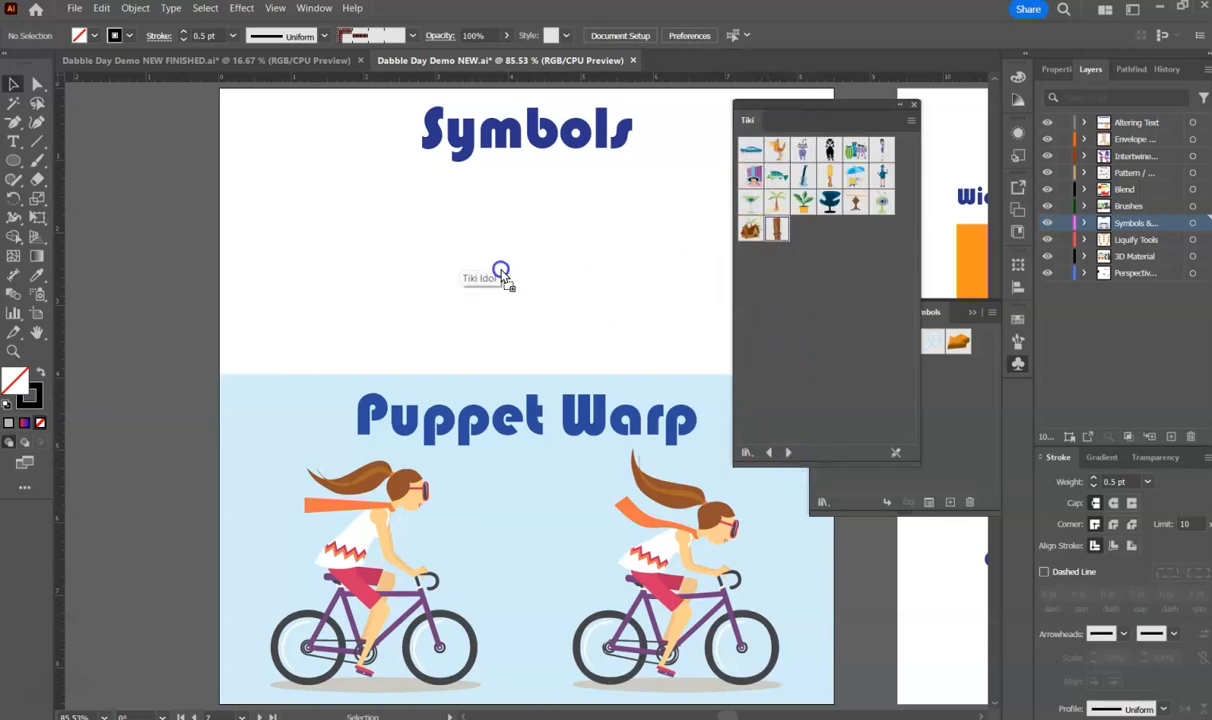
drag(778, 229, 455, 260)
click(541, 272)
click(463, 226)
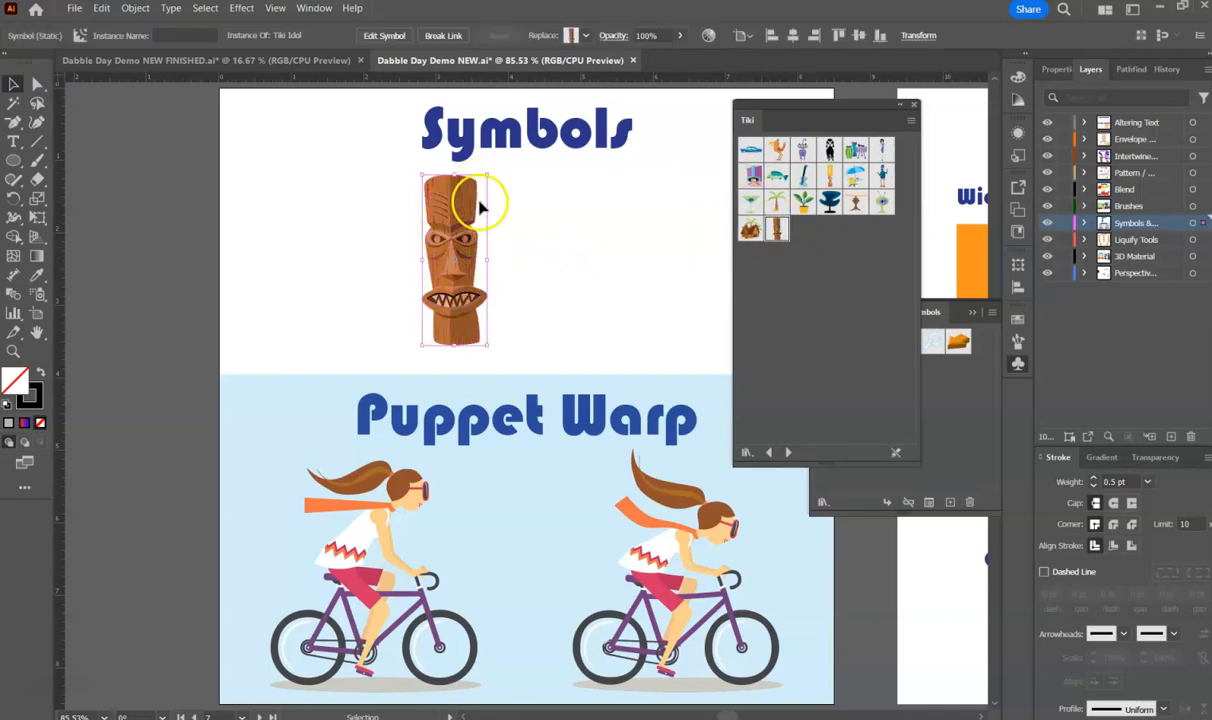
- Spray a cluster of Tiki Idol symbols over the placed idol with the Symbol Sprayer tool
click(37, 296)
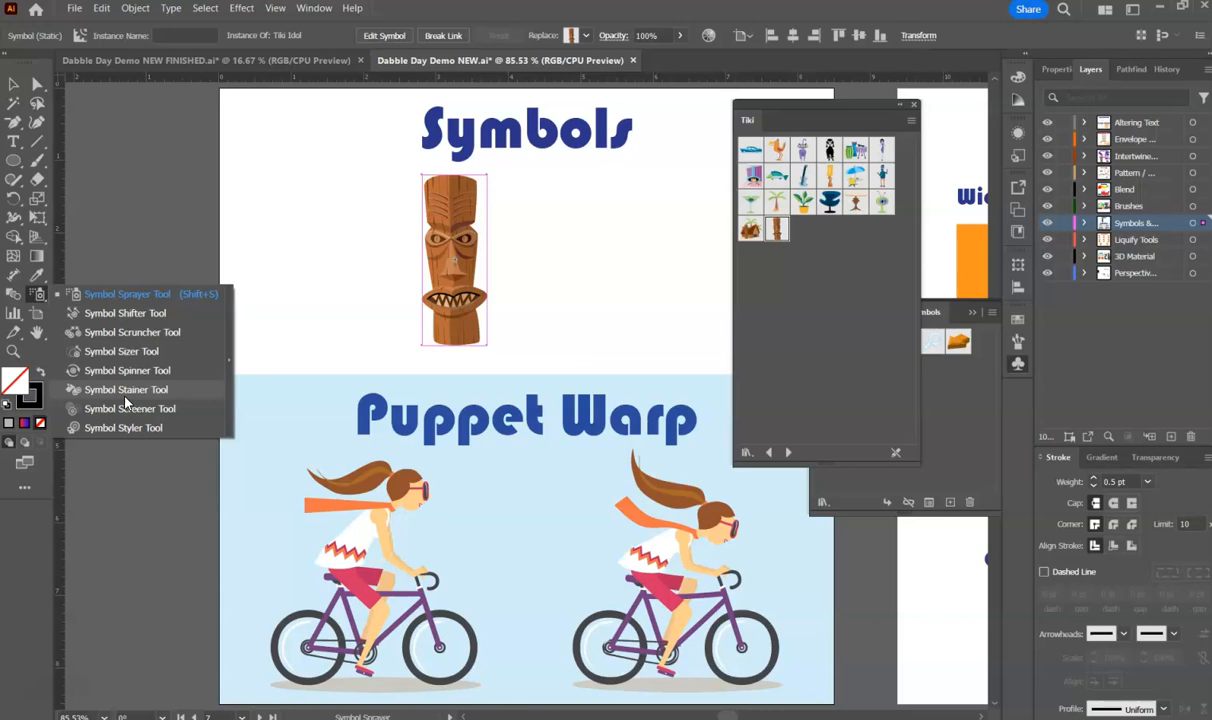
click(88, 336)
mouse_move(88, 336)
mouse_down()
mouse_move(119, 302)
mouse_move(146, 300)
mouse_up()
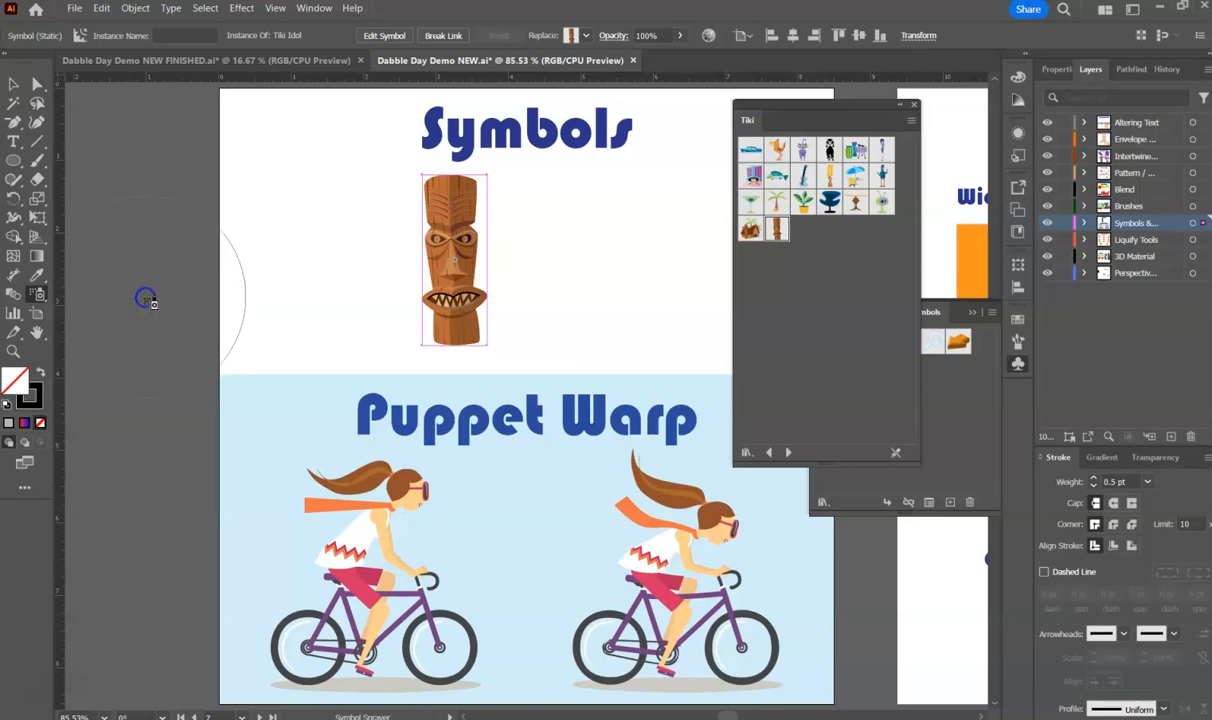
mouse_move(395, 238)
mouse_down()
mouse_move(344, 262)
mouse_move(420, 258)
mouse_up()
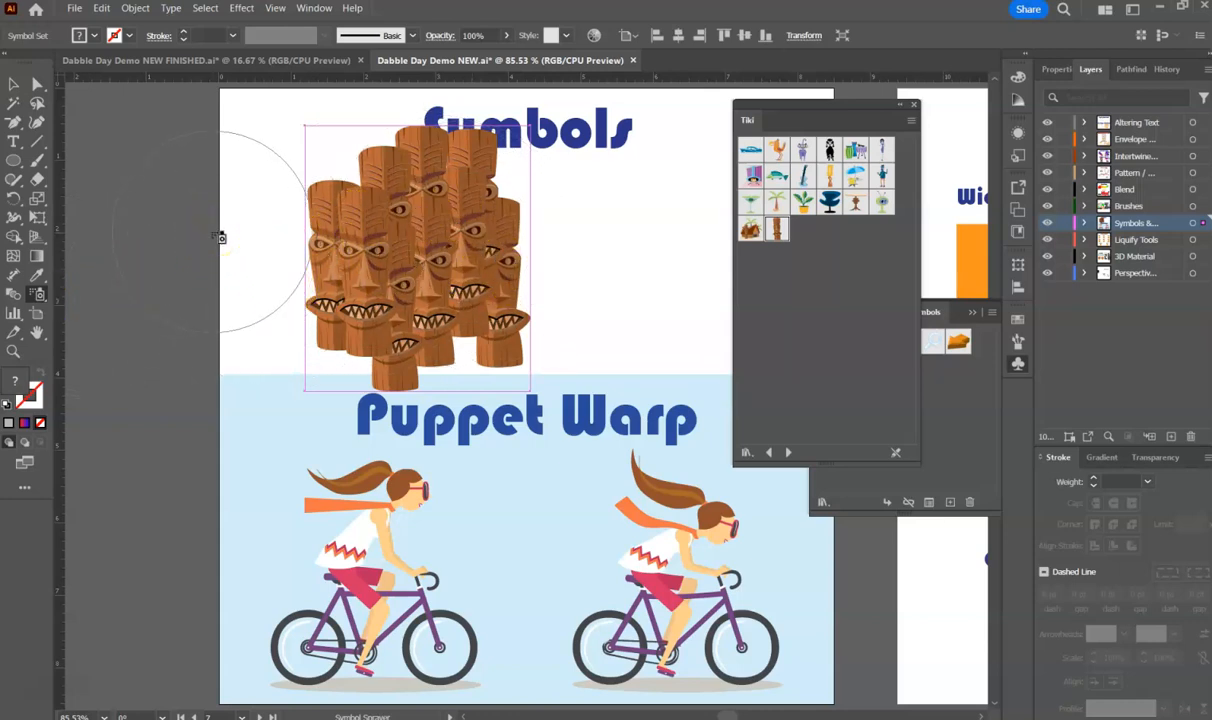
- Rearrange the sprayed idols with the Symbol Shifter tool and adjust their spacing with the Symbol Scruncher tool
click(40, 298)
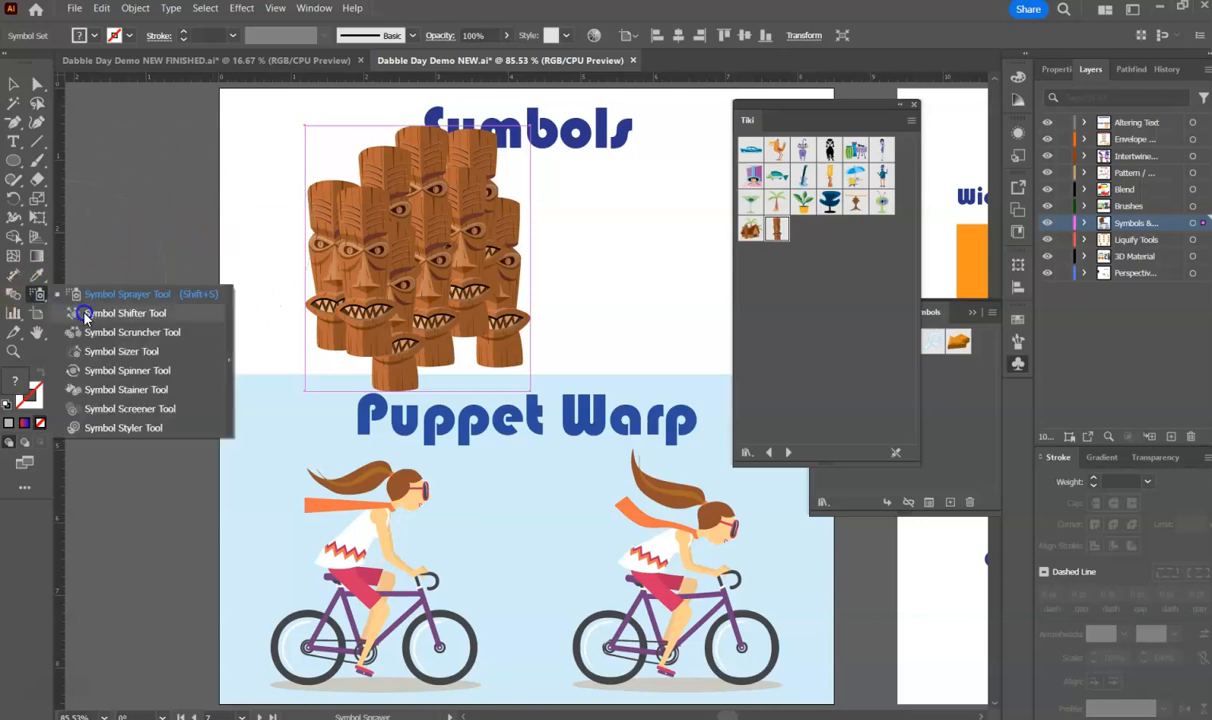
click(86, 316)
mouse_move(549, 284)
mouse_down()
mouse_move(490, 255)
mouse_move(508, 252)
mouse_up()
mouse_move(496, 304)
mouse_down()
mouse_move(465, 283)
mouse_move(511, 305)
mouse_up()
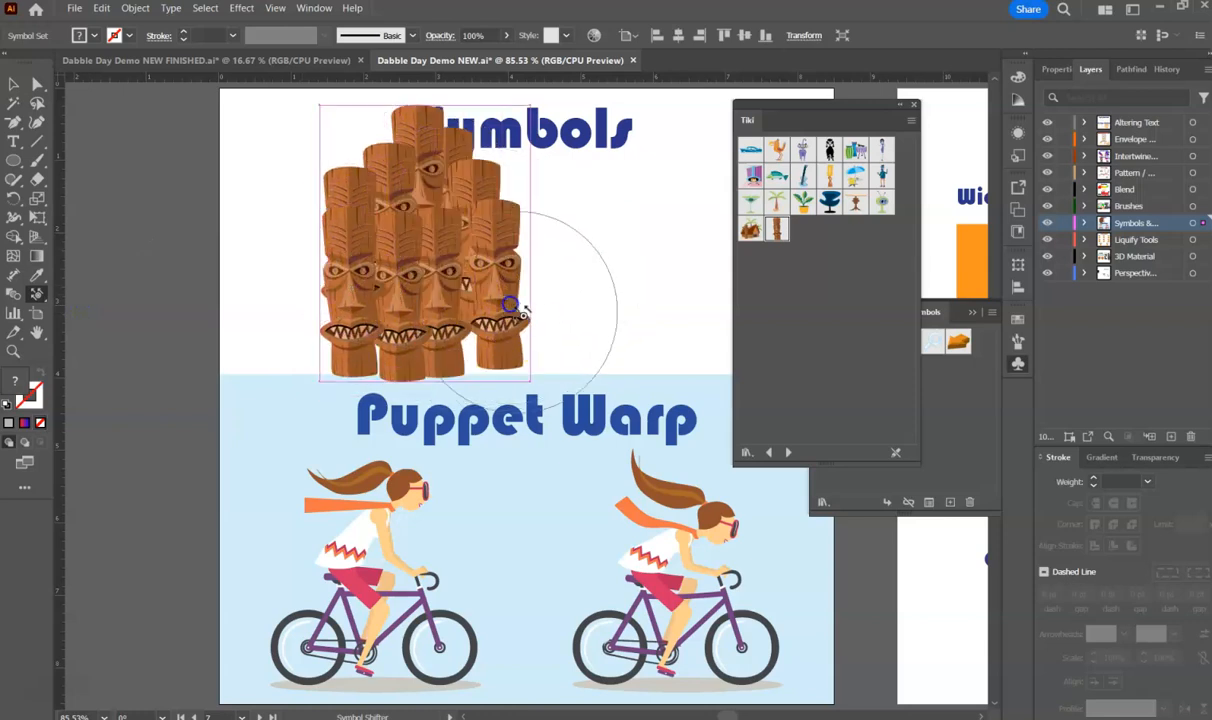
drag(36, 293, 86, 332)
drag(473, 284, 444, 256)
- Resize the sprayed idols with the Symbol Sizer tool and rotate them with the Symbol Spinner tool
drag(36, 292, 100, 351)
mouse_move(433, 298)
mouse_down()
mouse_move(482, 292)
mouse_move(466, 270)
mouse_move(579, 243)
mouse_move(571, 249)
mouse_up()
drag(40, 293, 108, 358)
mouse_move(449, 264)
mouse_down()
mouse_move(425, 252)
mouse_move(455, 240)
mouse_up()
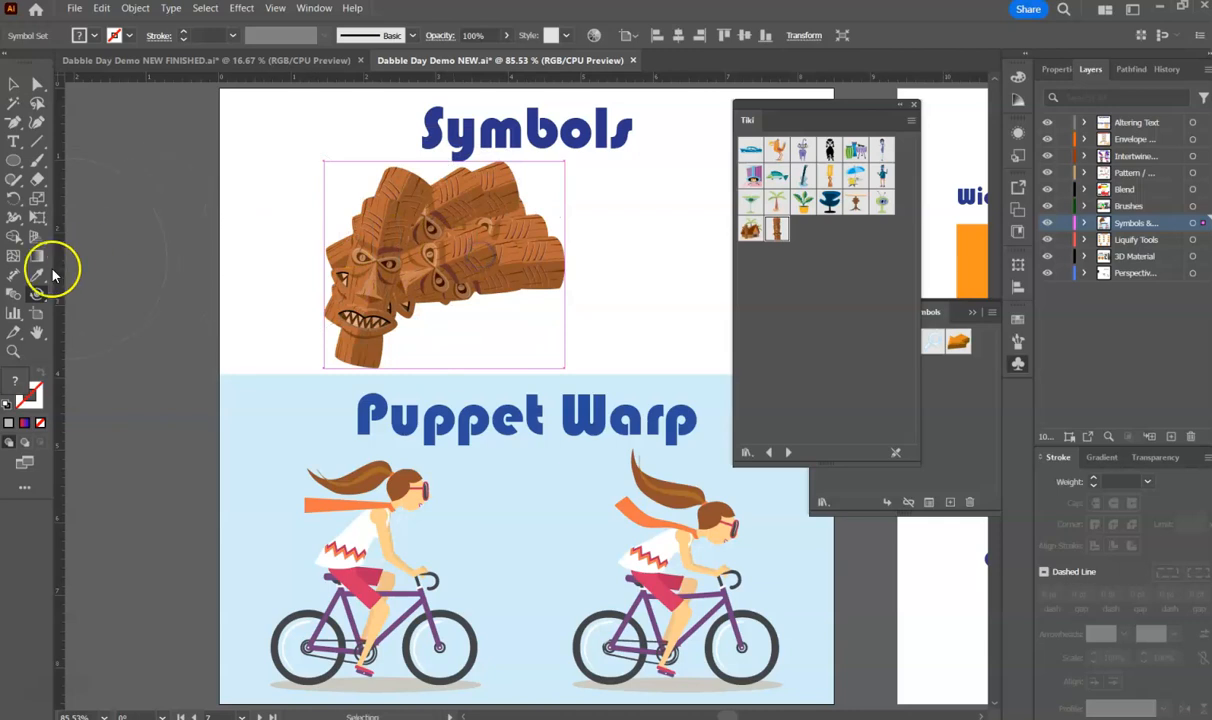
- Try to tint the sprayed idols with the Symbol Stainer tool
drag(37, 293, 138, 392)
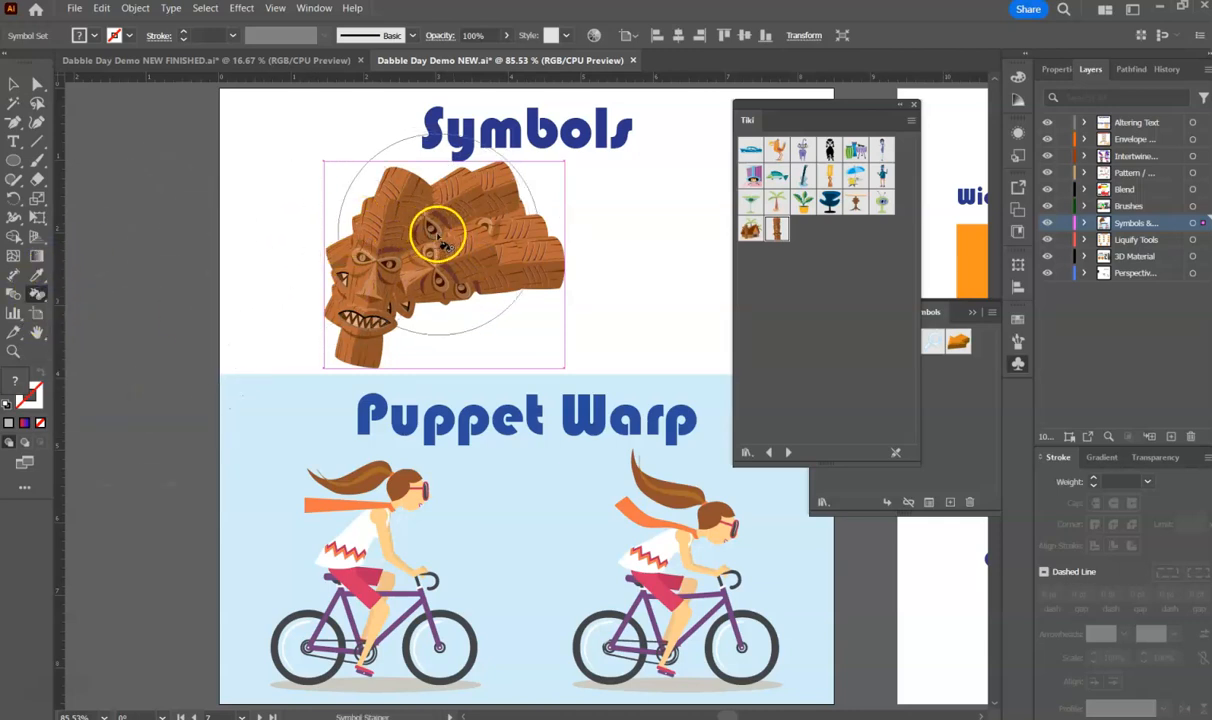
click(517, 232)
click(669, 390)
click(443, 245)
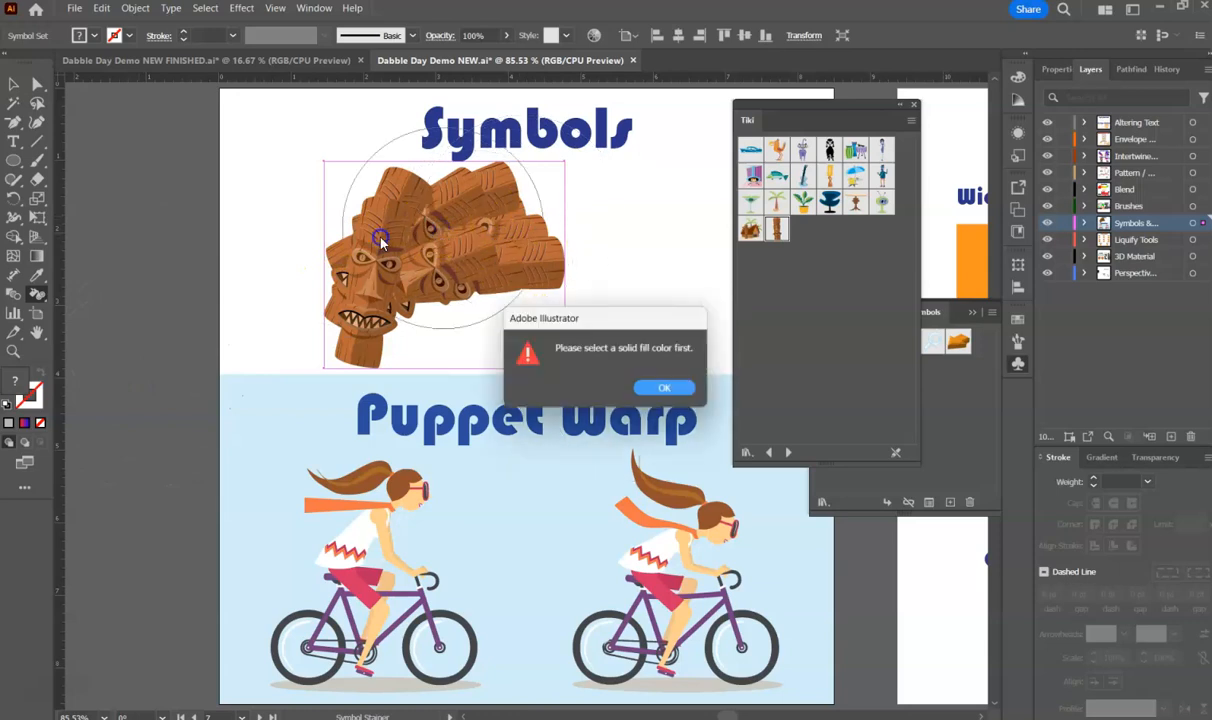
click(661, 391)
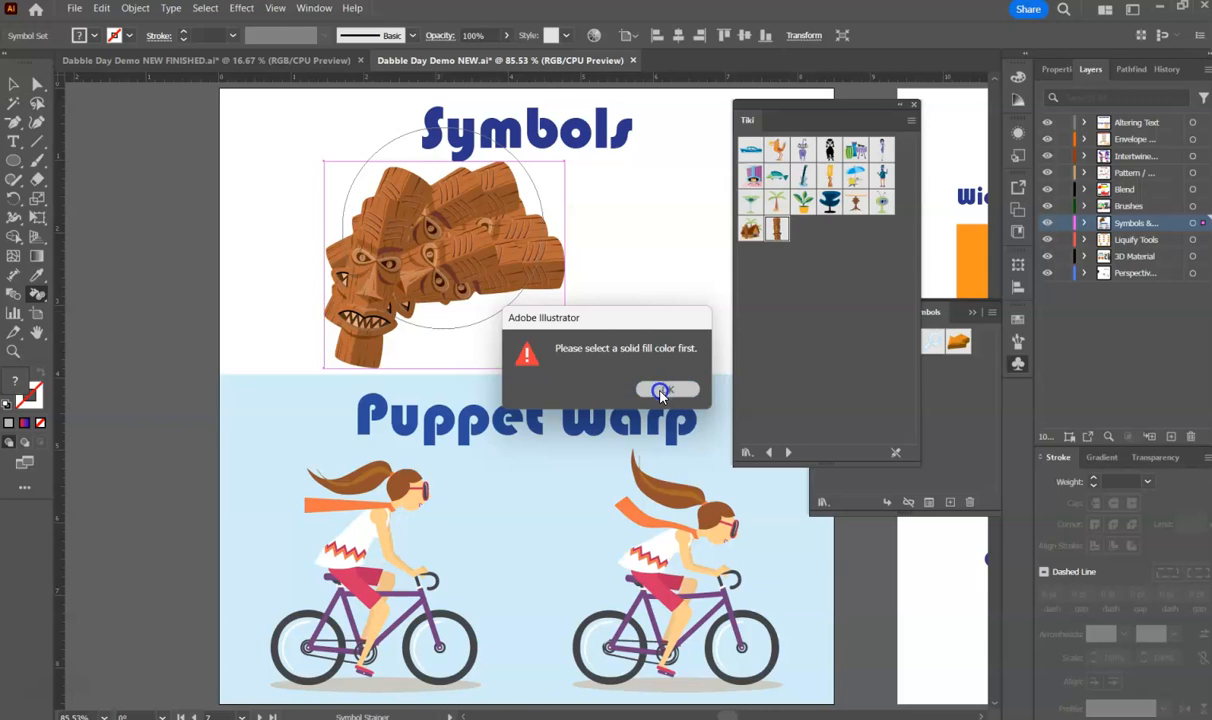
click(661, 391)
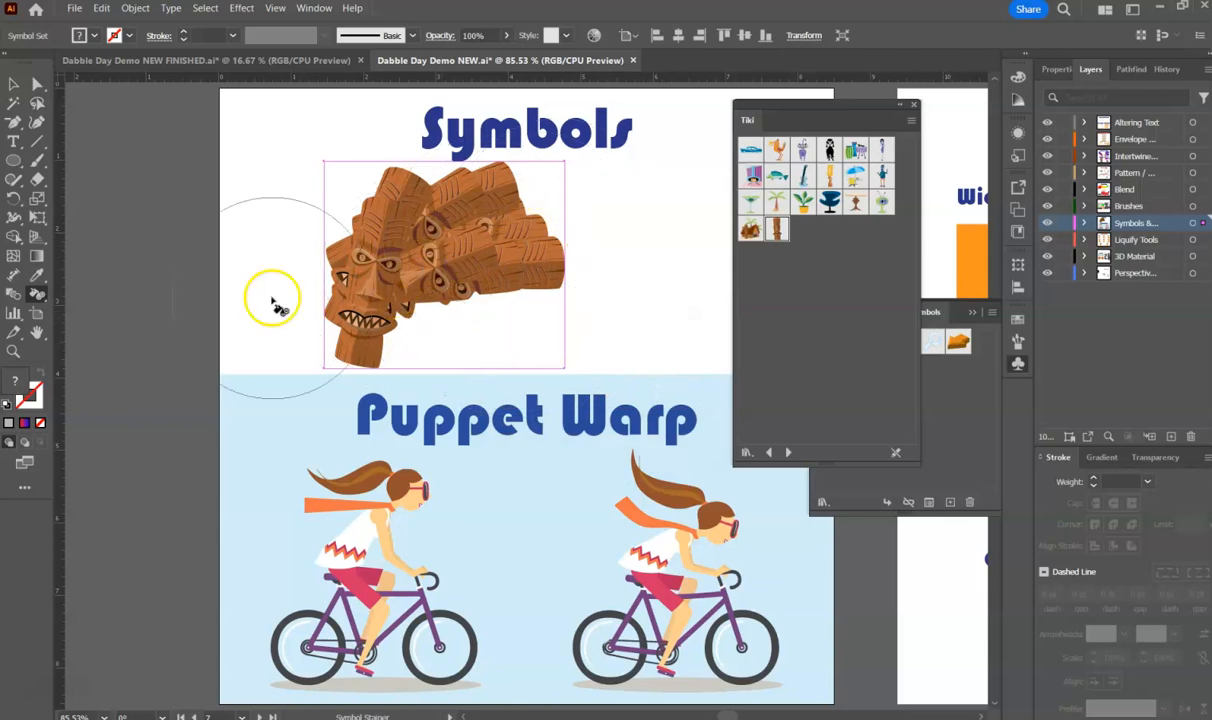
- Fade the sprayed idols with the Symbol Screener tool, making those on the right side of the cluster the most transparent
click(38, 295)
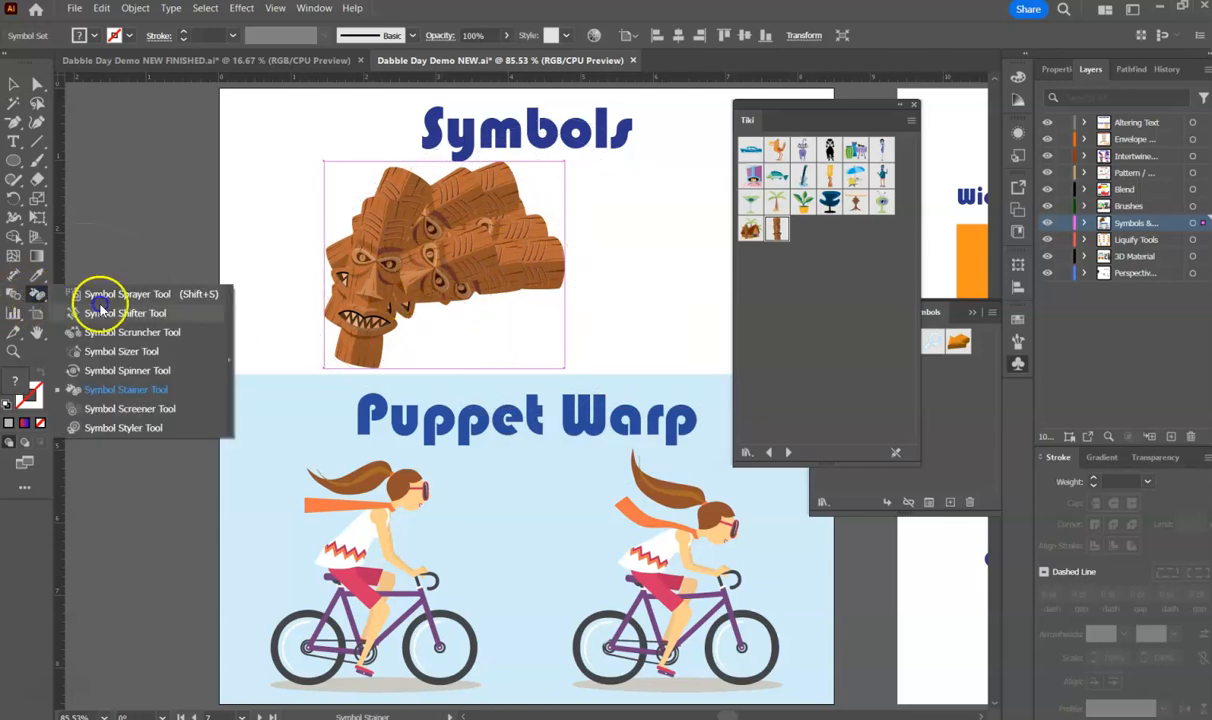
click(141, 413)
mouse_move(576, 181)
mouse_down()
mouse_move(483, 269)
mouse_move(540, 228)
mouse_move(478, 224)
mouse_move(540, 319)
mouse_move(494, 280)
mouse_move(491, 242)
mouse_move(522, 228)
mouse_move(508, 189)
mouse_move(532, 226)
mouse_move(502, 221)
mouse_up()
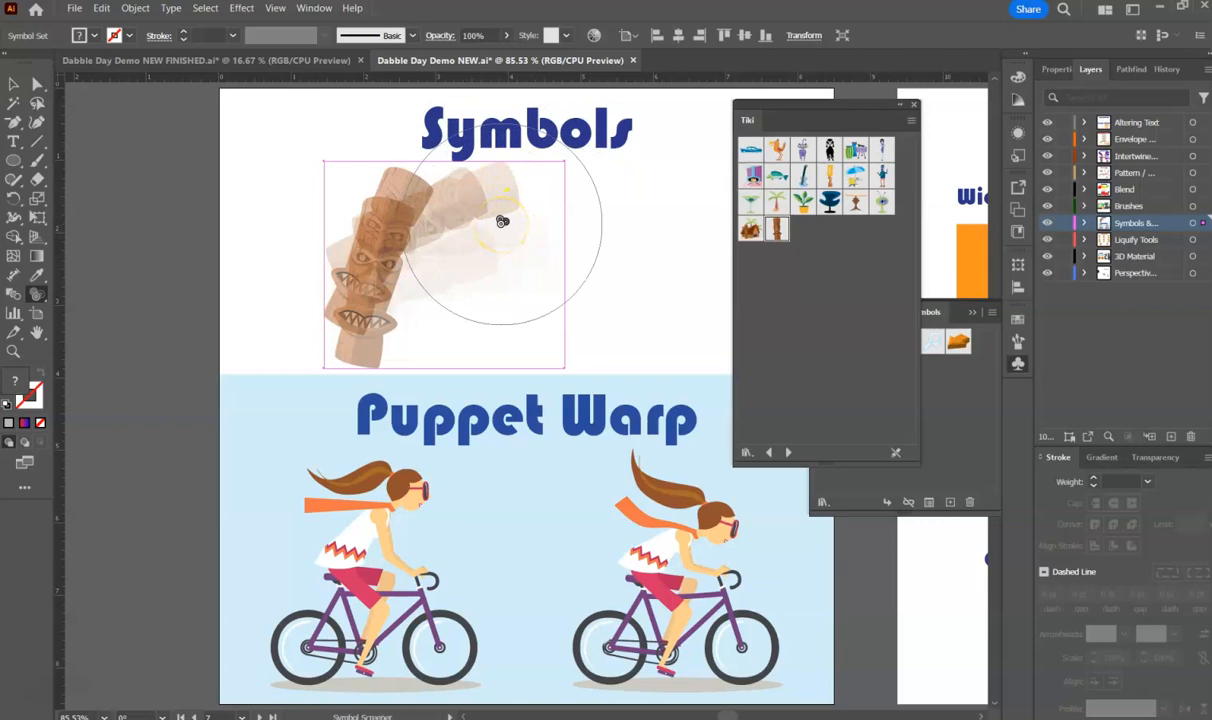
- Try to apply a graphic style to the sprayed idols with the Symbol Styler tool
mouse_move(537, 337)
mouse_down()
mouse_move(237, 379)
mouse_move(34, 292)
mouse_move(119, 354)
mouse_move(141, 414)
mouse_move(138, 433)
mouse_move(119, 433)
mouse_move(155, 428)
mouse_up()
mouse_move(325, 316)
mouse_down()
mouse_move(425, 262)
mouse_move(384, 222)
mouse_move(437, 262)
mouse_up()
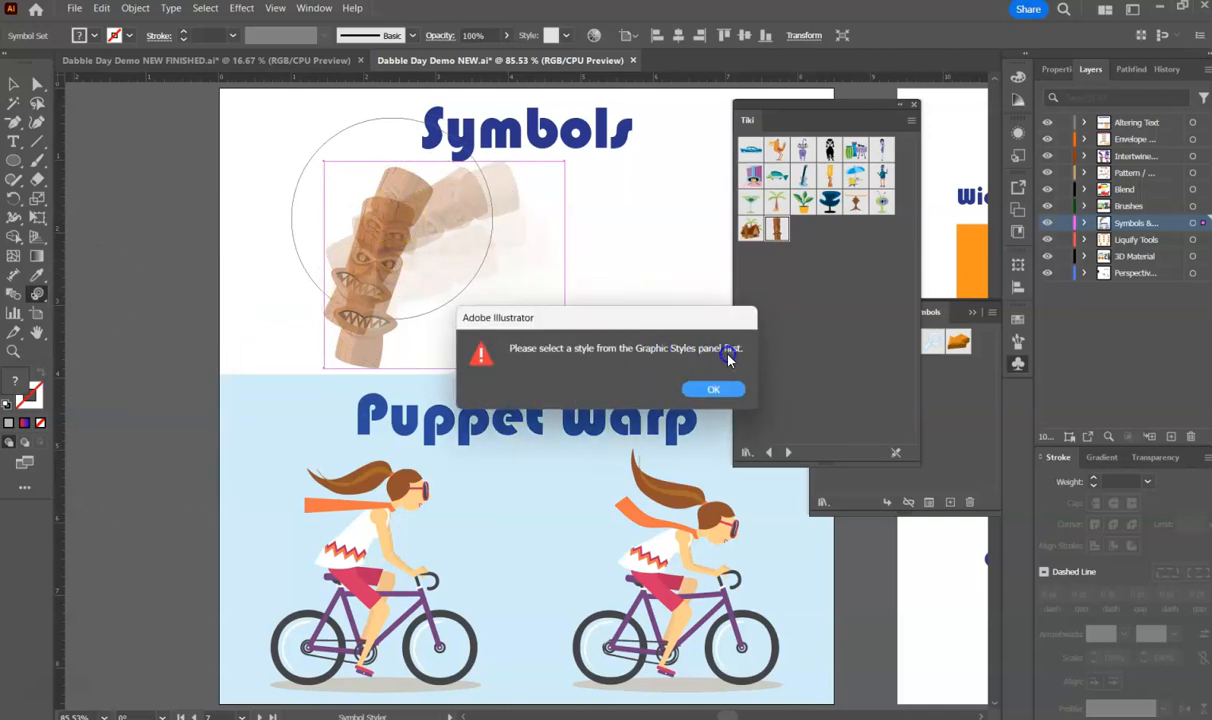
click(703, 393)
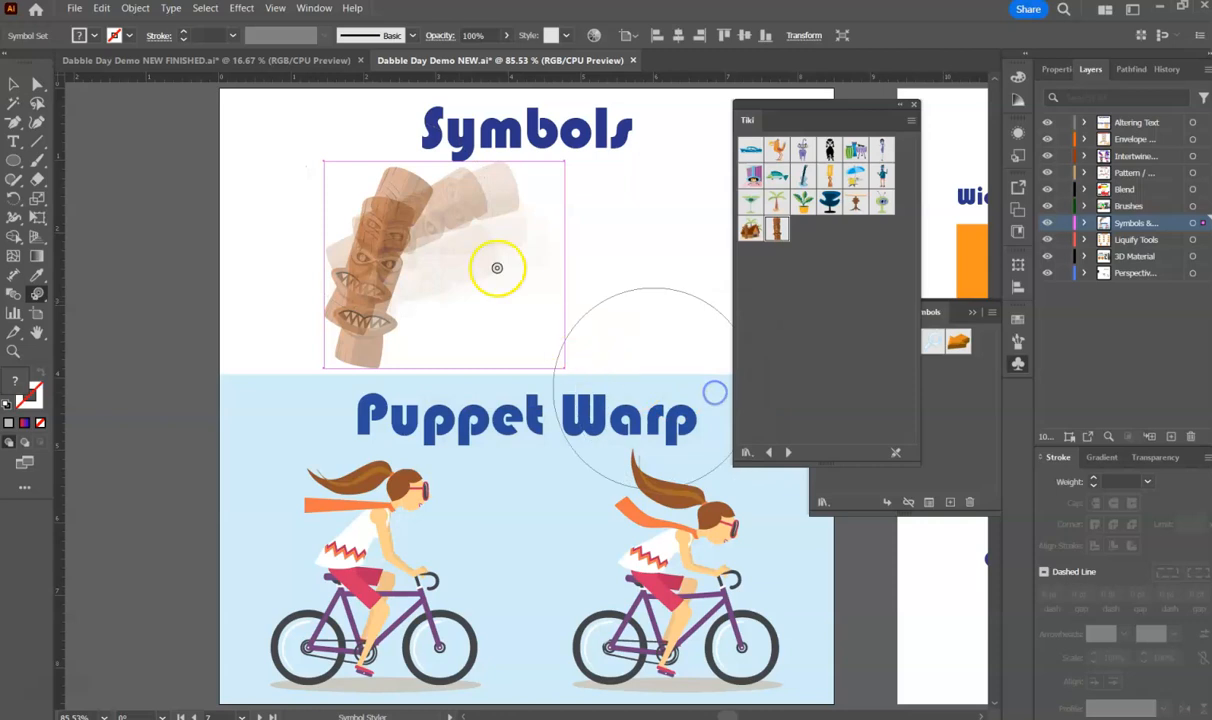
- Put away the Tiki library and the document's symbol collection, and deselect the sprayed symbol set
click(913, 104)
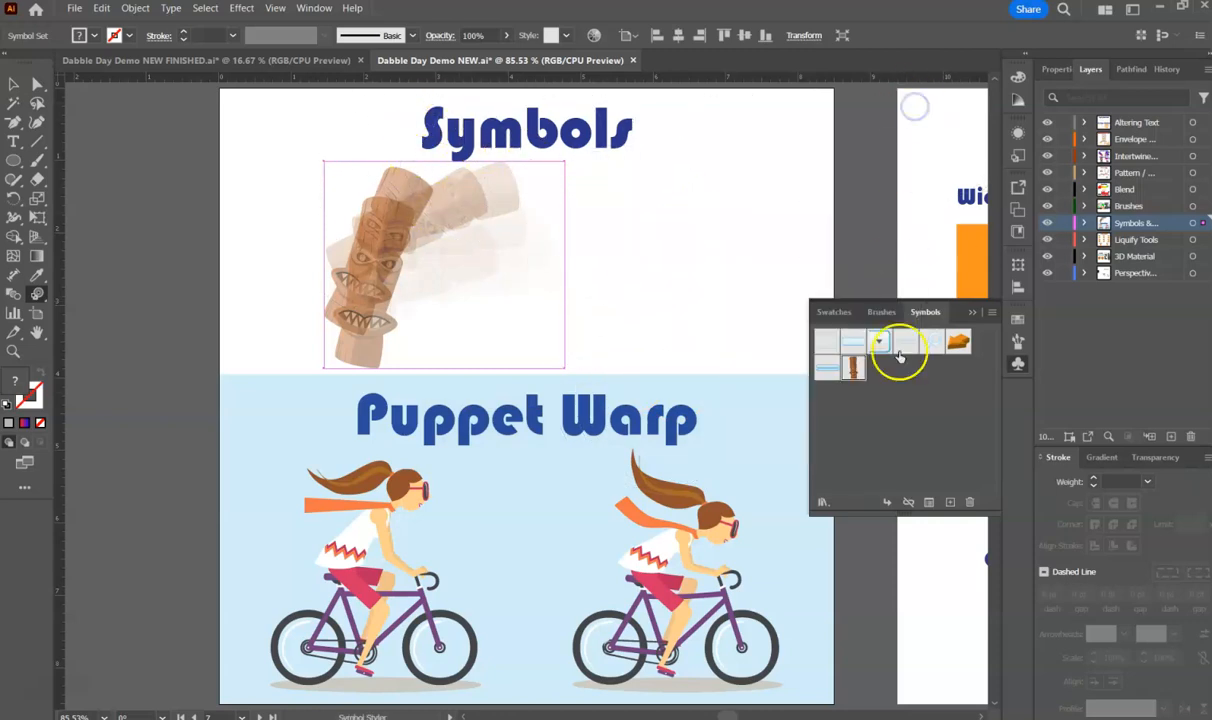
click(977, 318)
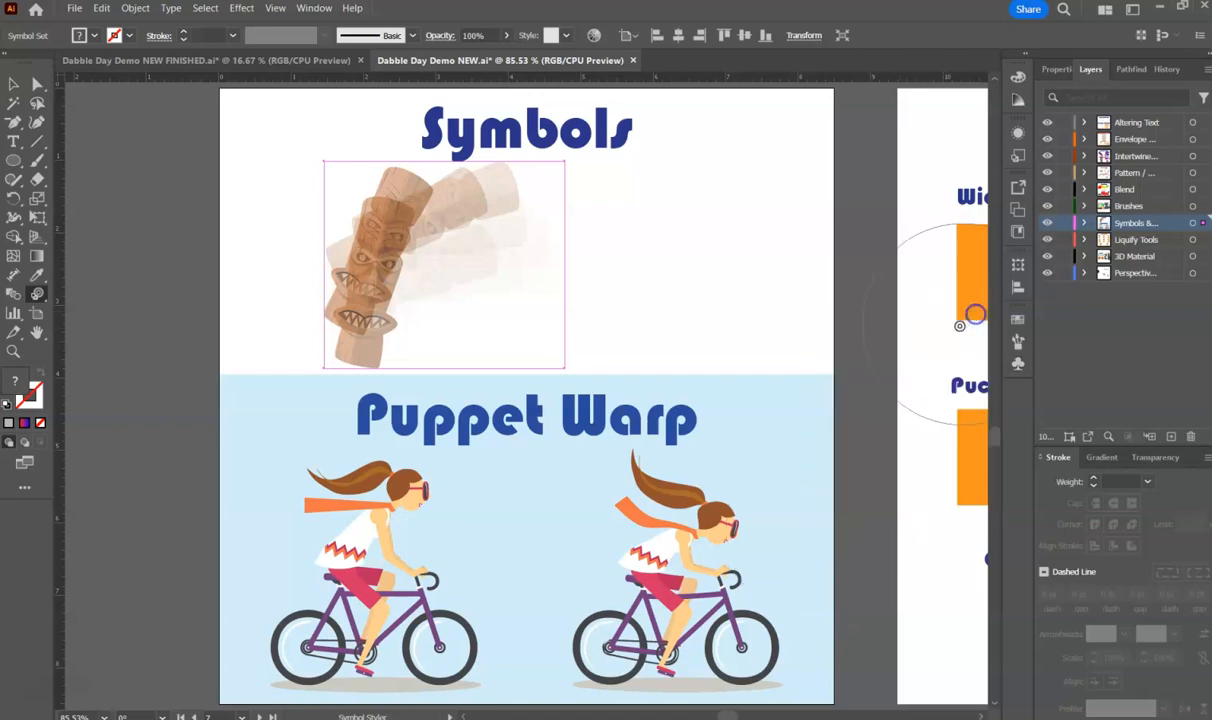
click(14, 83)
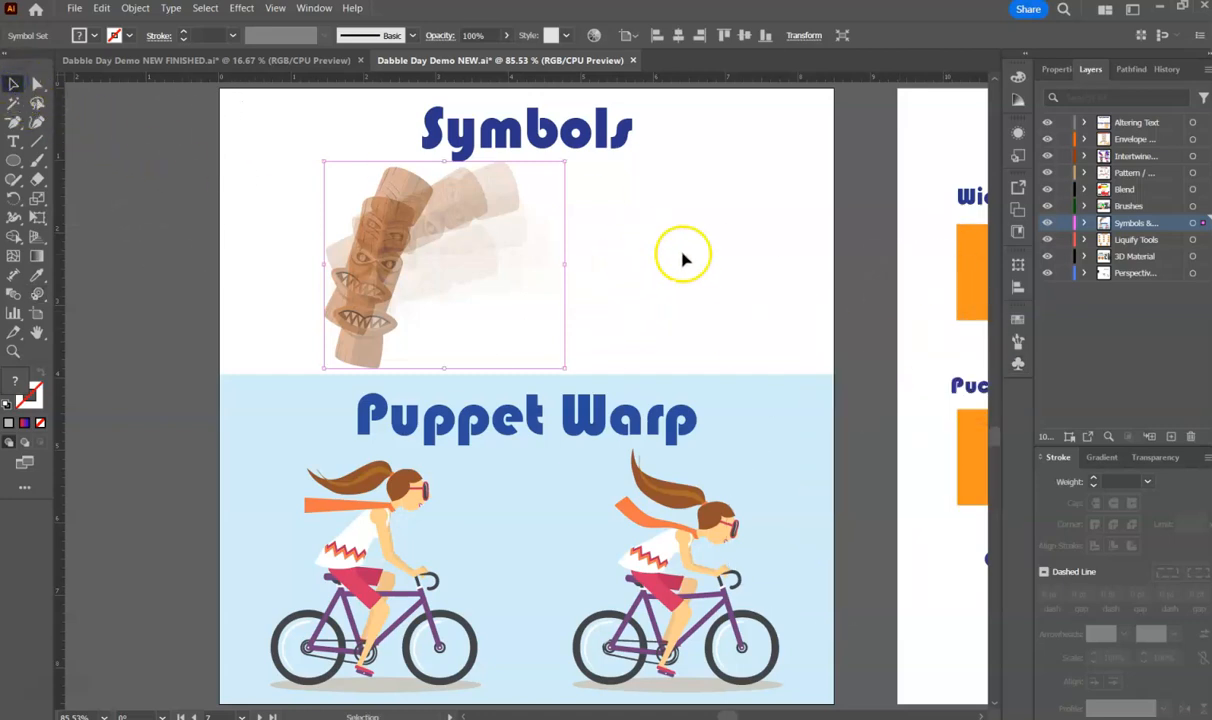
click(686, 253)
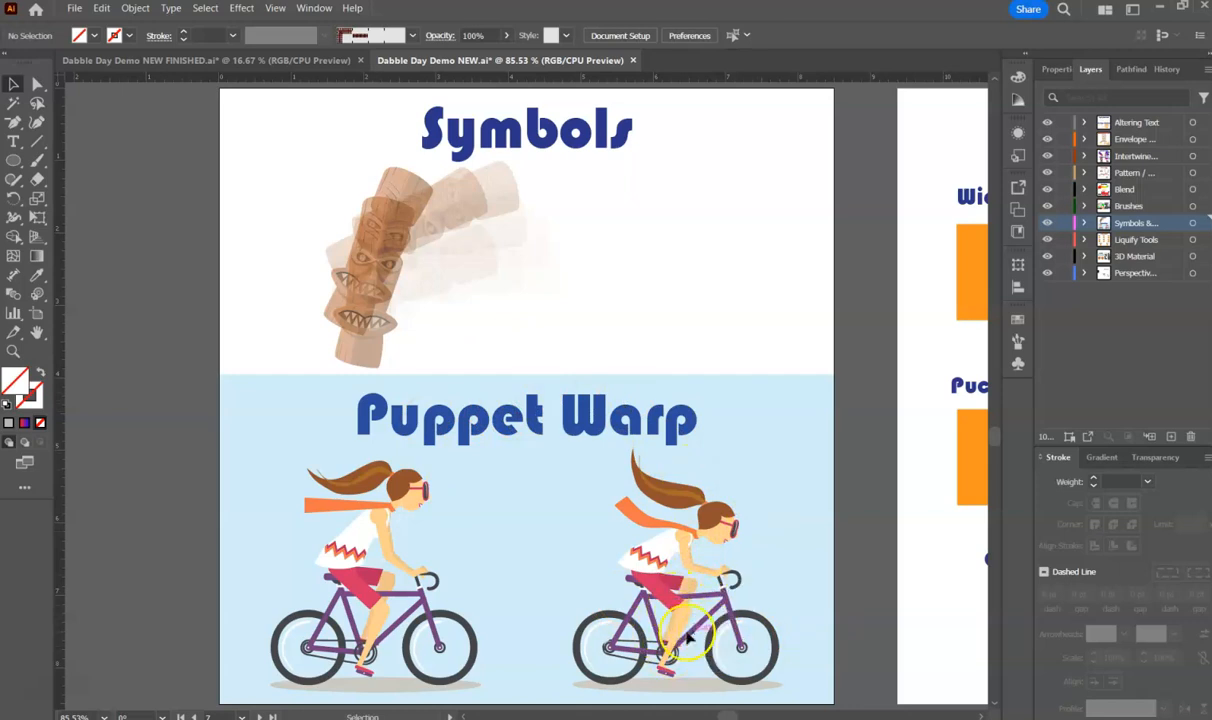
- Warp the left cyclist with the Puppet Warp tool, using the ponytail pin to swing the hair and scarf upward
scroll(335, 535, down, 2)
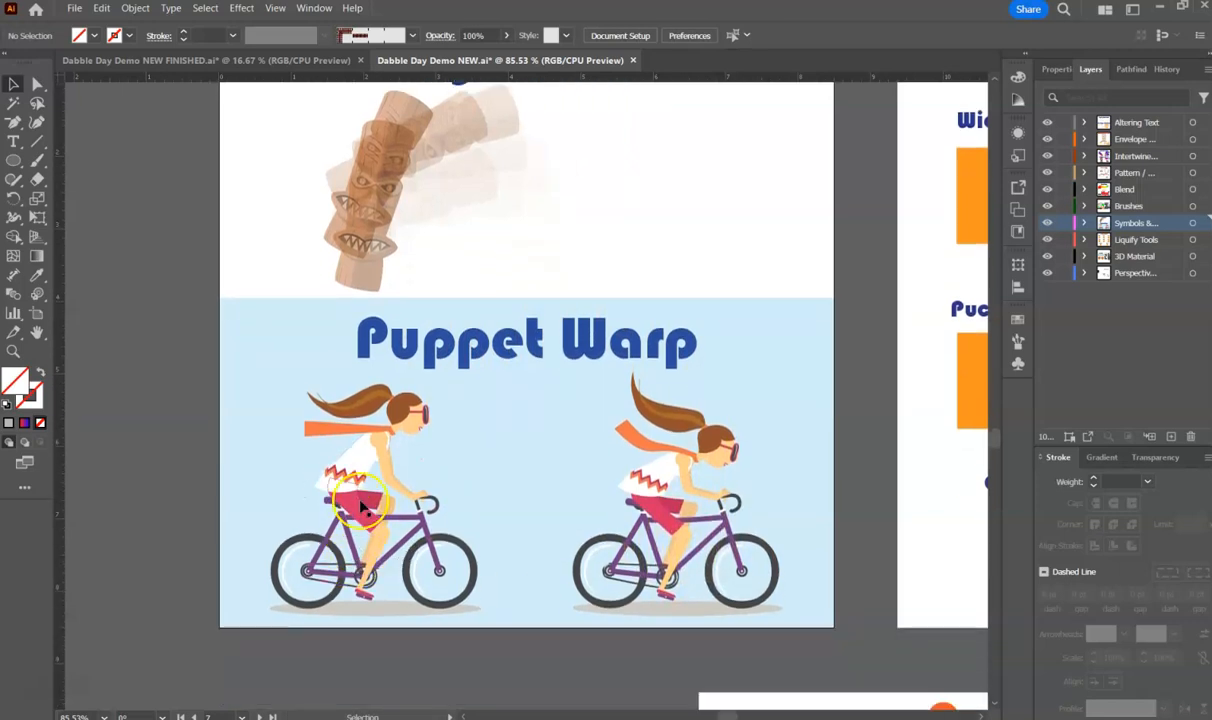
scroll(355, 475, up, 5)
scroll(335, 490, down, 1)
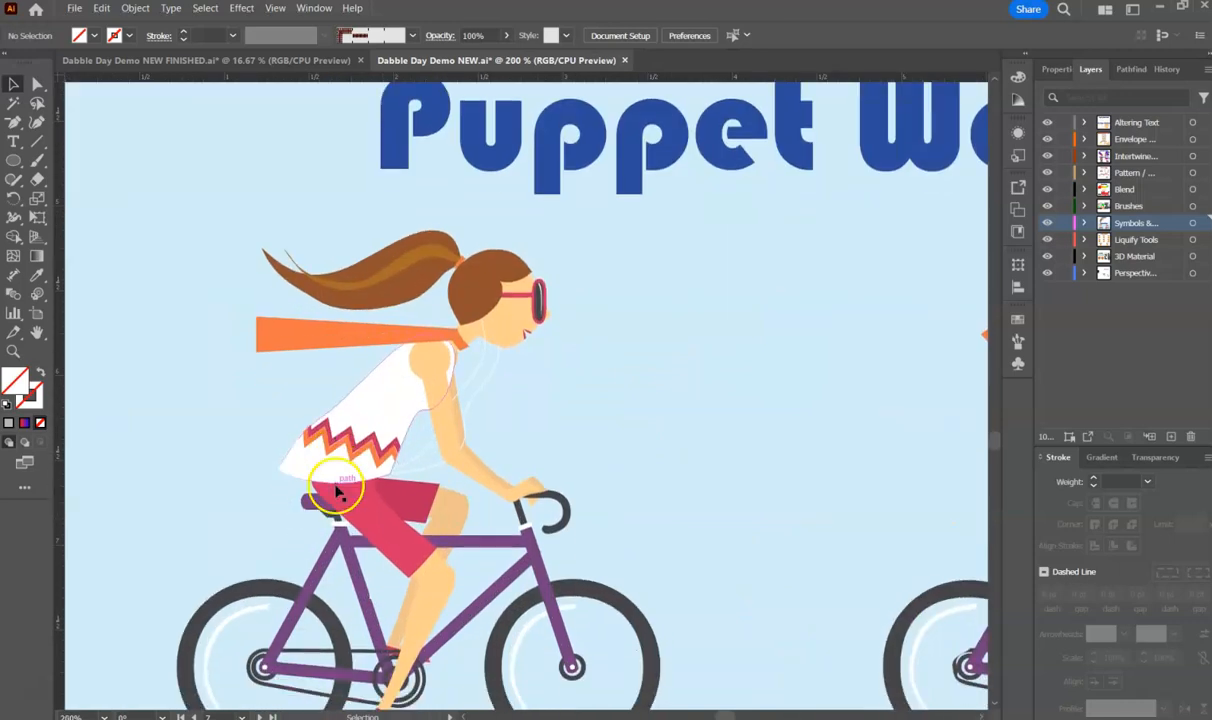
scroll(343, 455, down, 1)
click(403, 263)
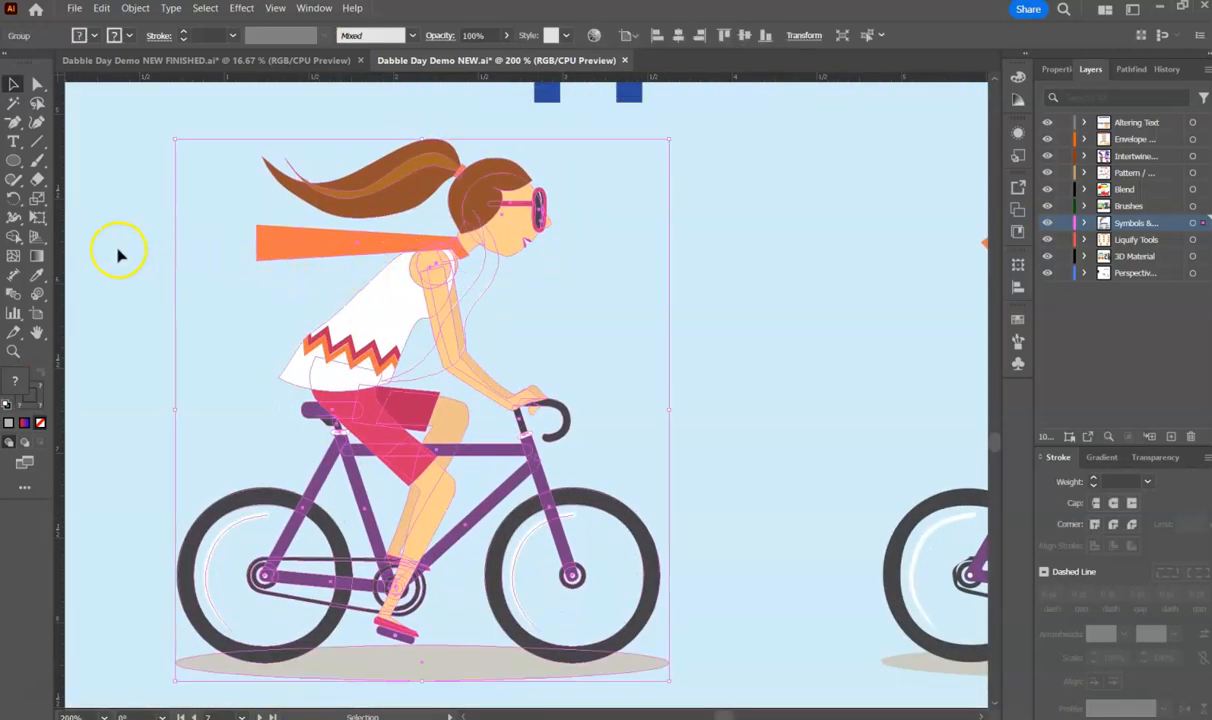
click(36, 218)
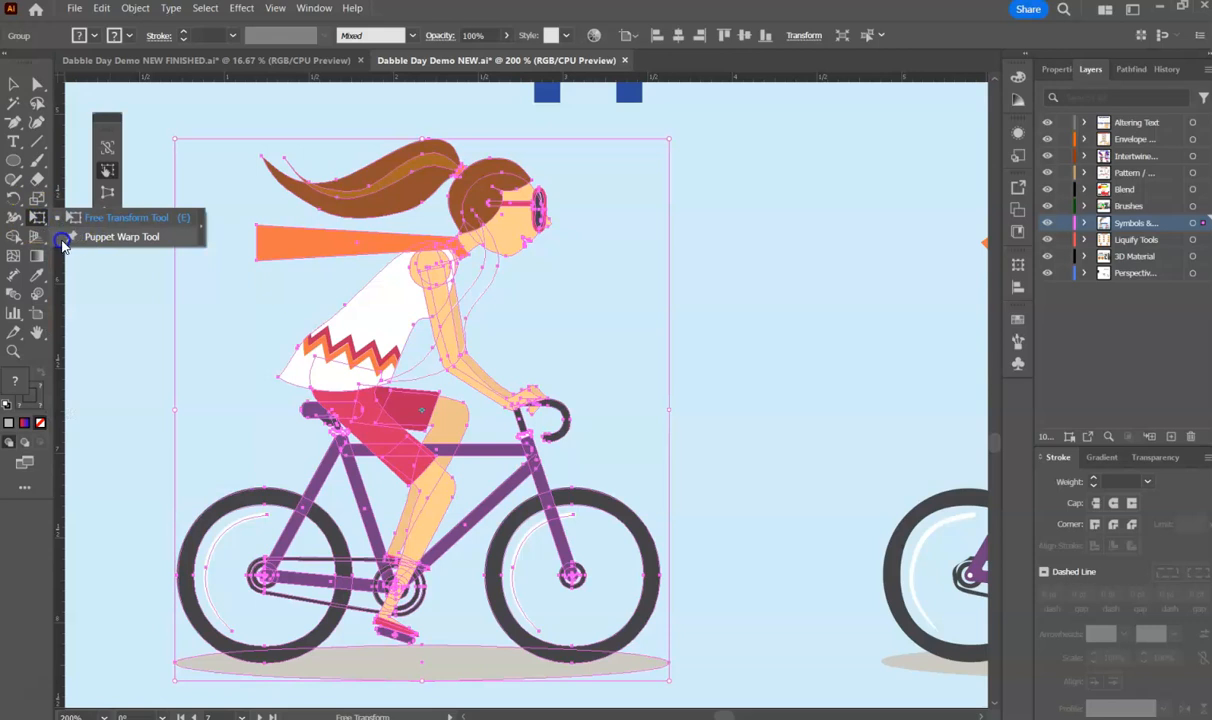
click(68, 237)
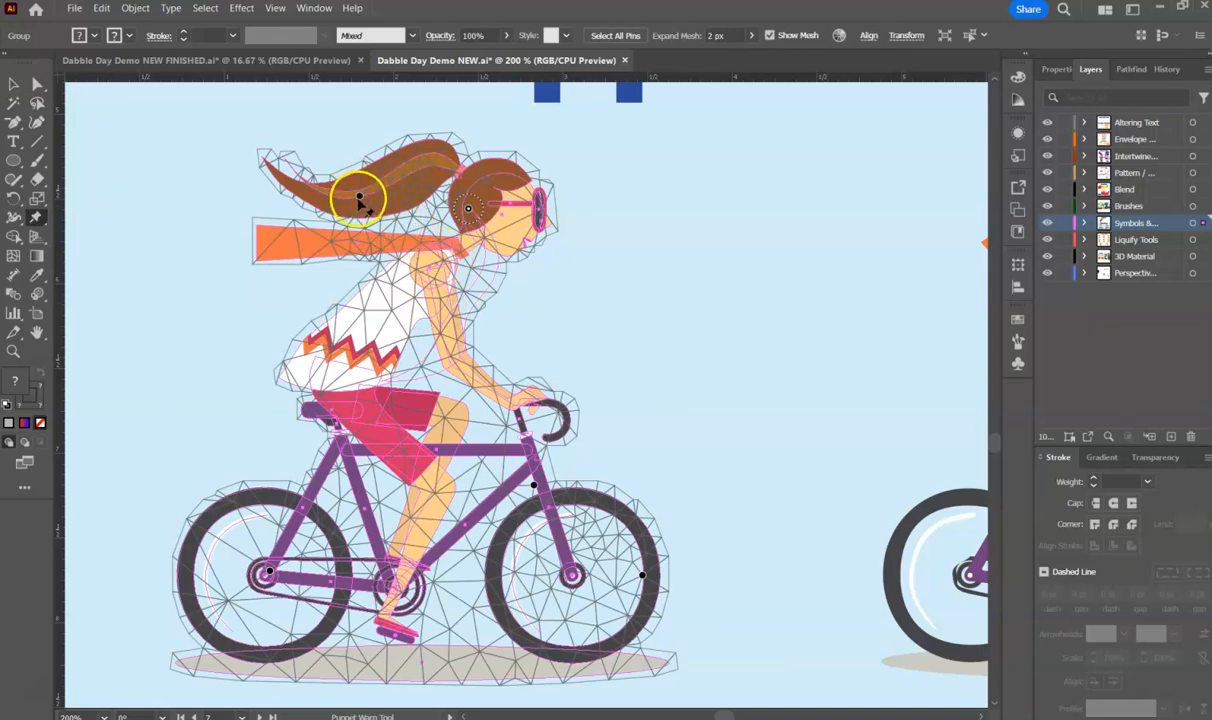
mouse_move(359, 197)
mouse_down()
mouse_move(368, 166)
mouse_move(376, 214)
mouse_move(368, 192)
mouse_up()
drag(368, 190, 378, 217)
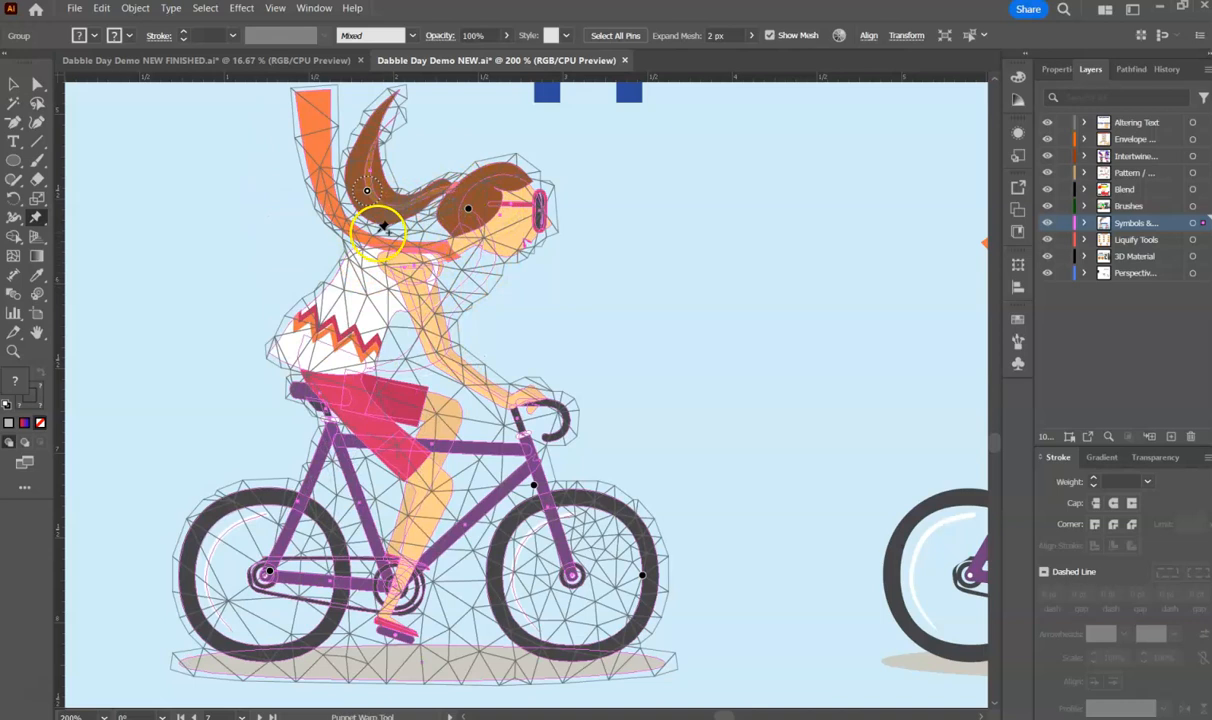
- Undo the ponytail warp, view the finished pose of the right cyclist for reference, and deselect the left cyclist
key(ctrl+z)
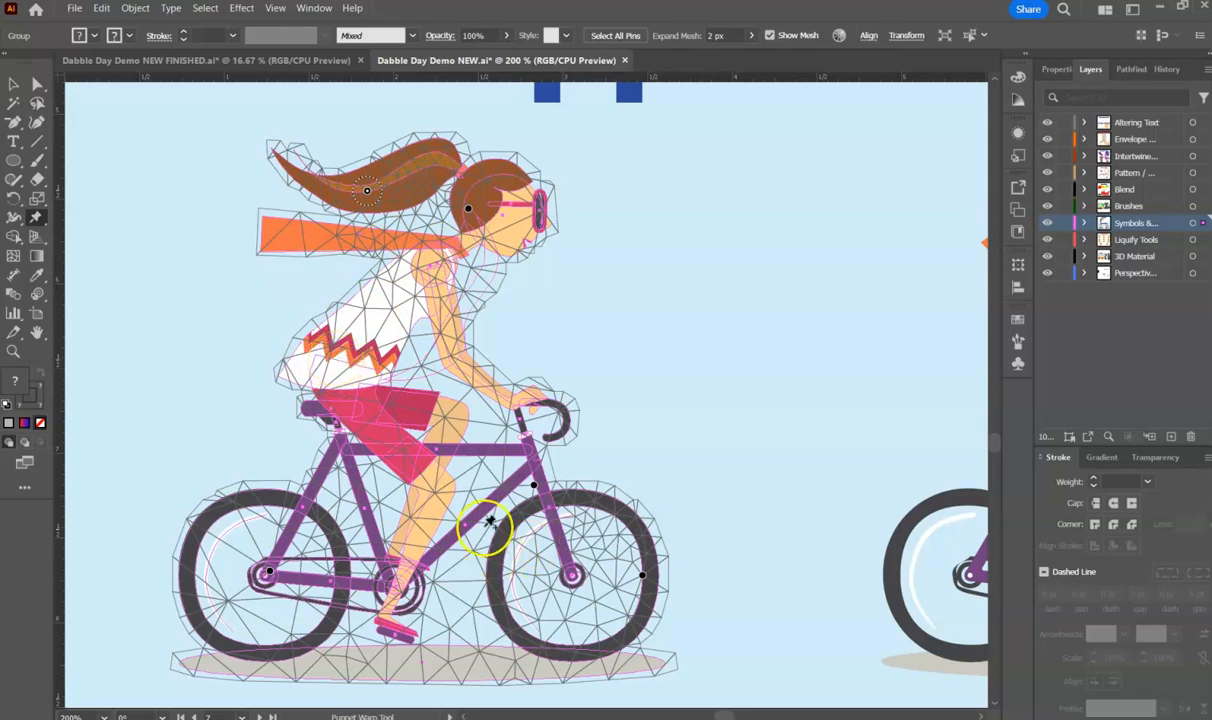
key(v)
scroll(460, 514, right, 5)
scroll(509, 390, right, 1)
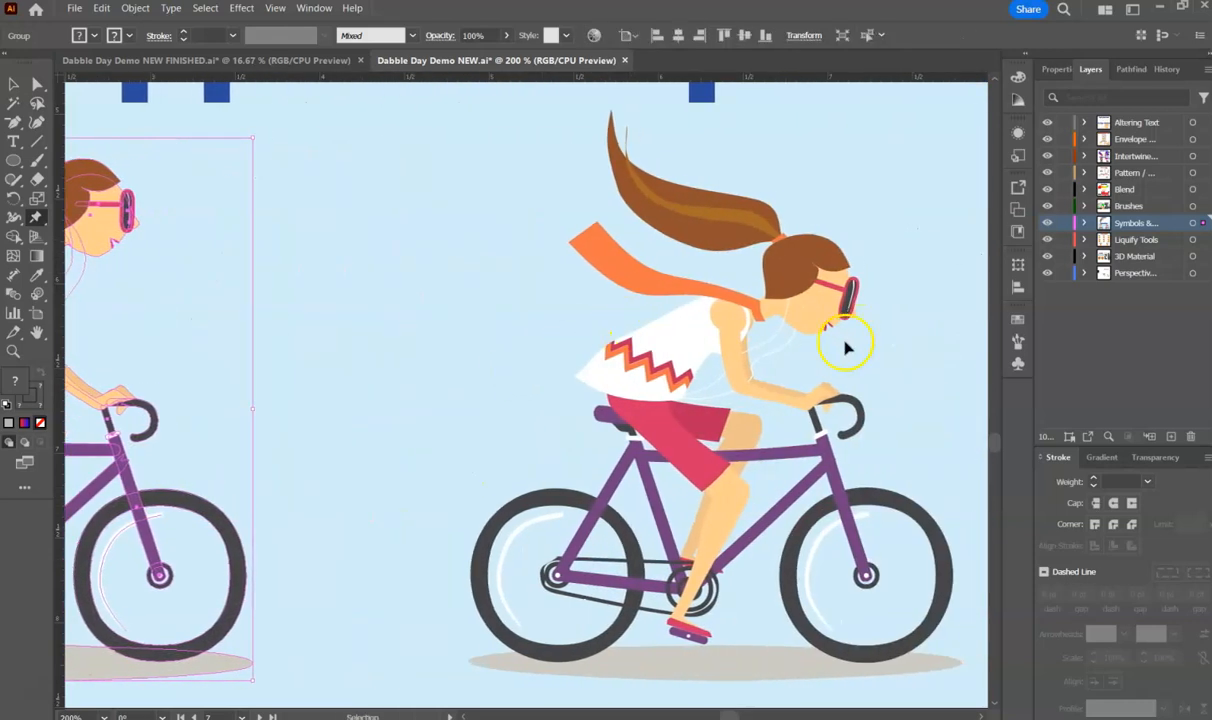
click(14, 84)
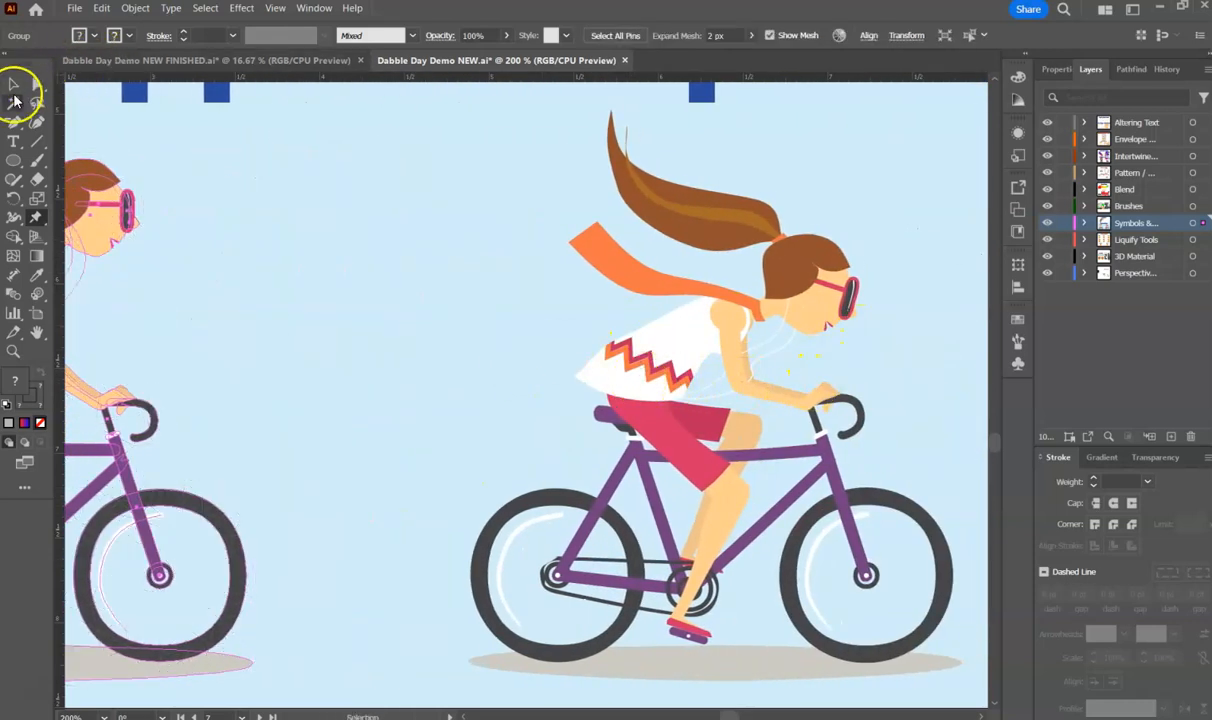
click(603, 327)
scroll(512, 387, left, 12)
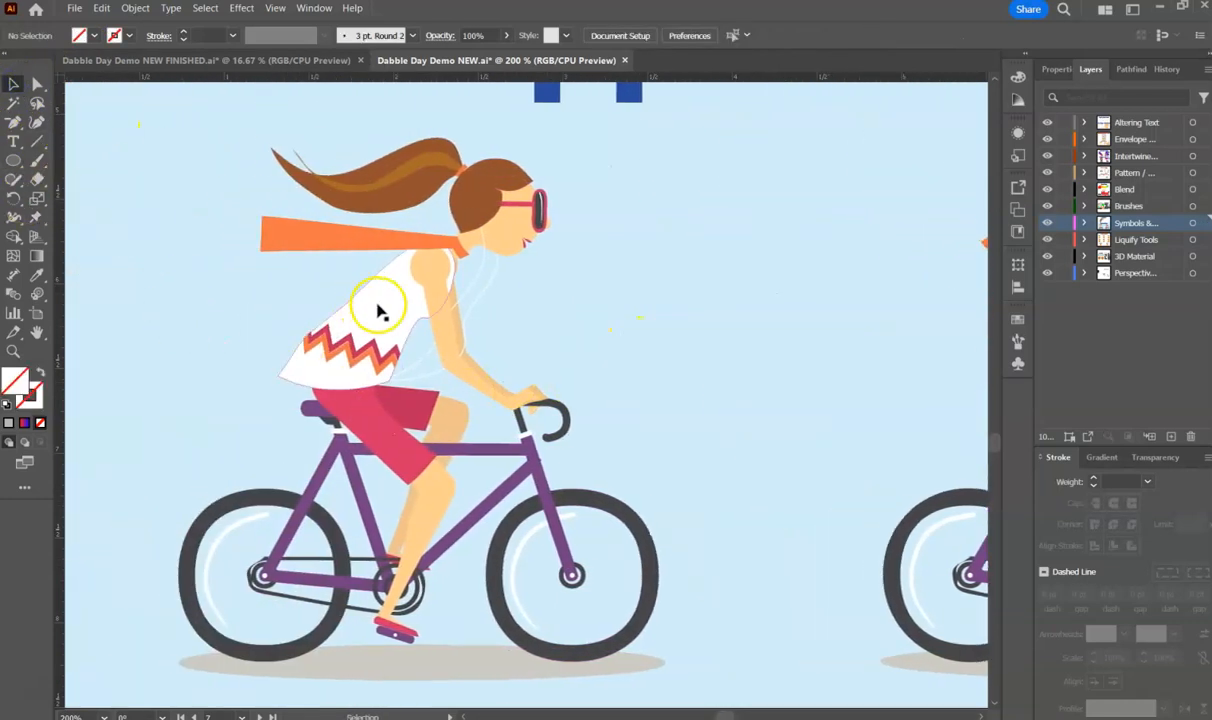
- Resume Puppet Warp on the left cyclist and add pins at the shirt's lower back, the base of the neck and the elbow
click(379, 311)
click(34, 219)
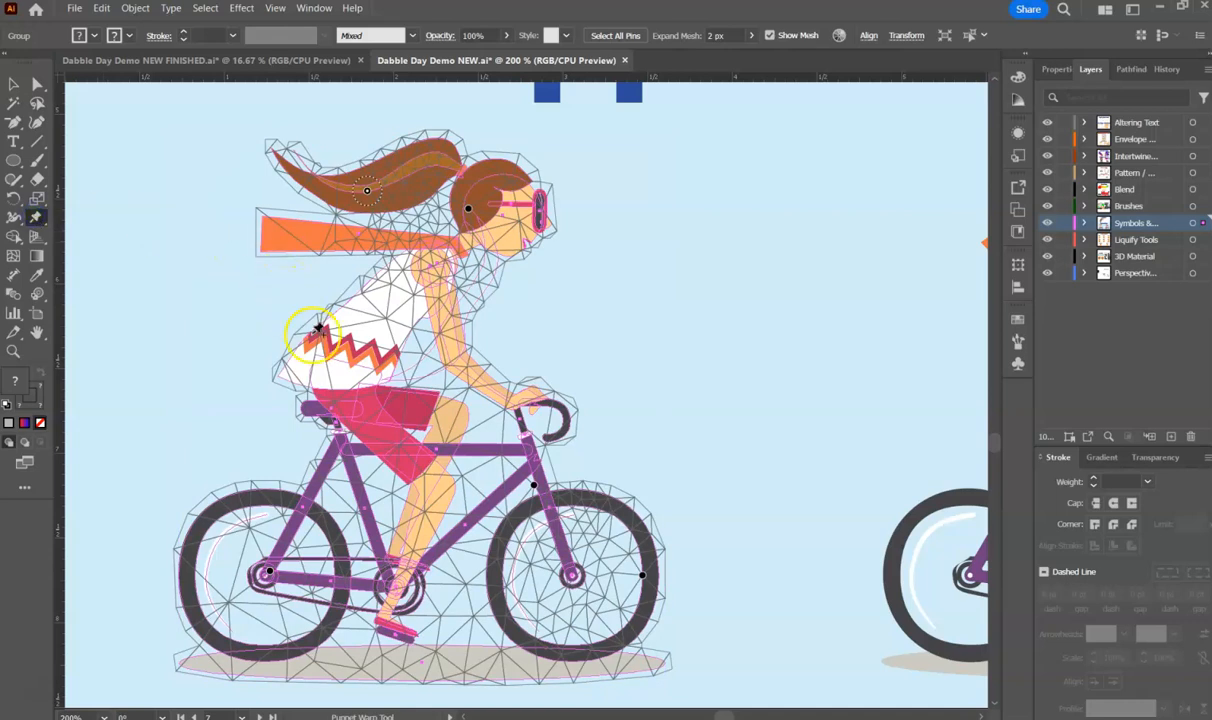
click(336, 377)
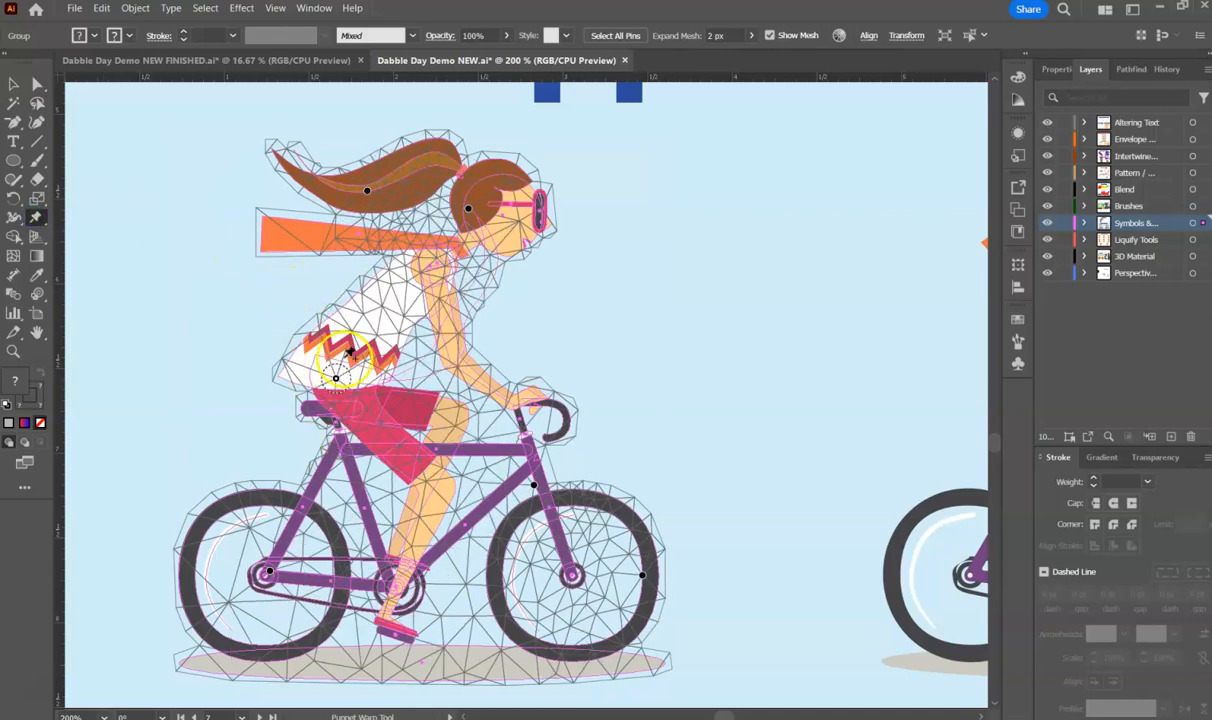
drag(464, 243, 461, 249)
click(453, 255)
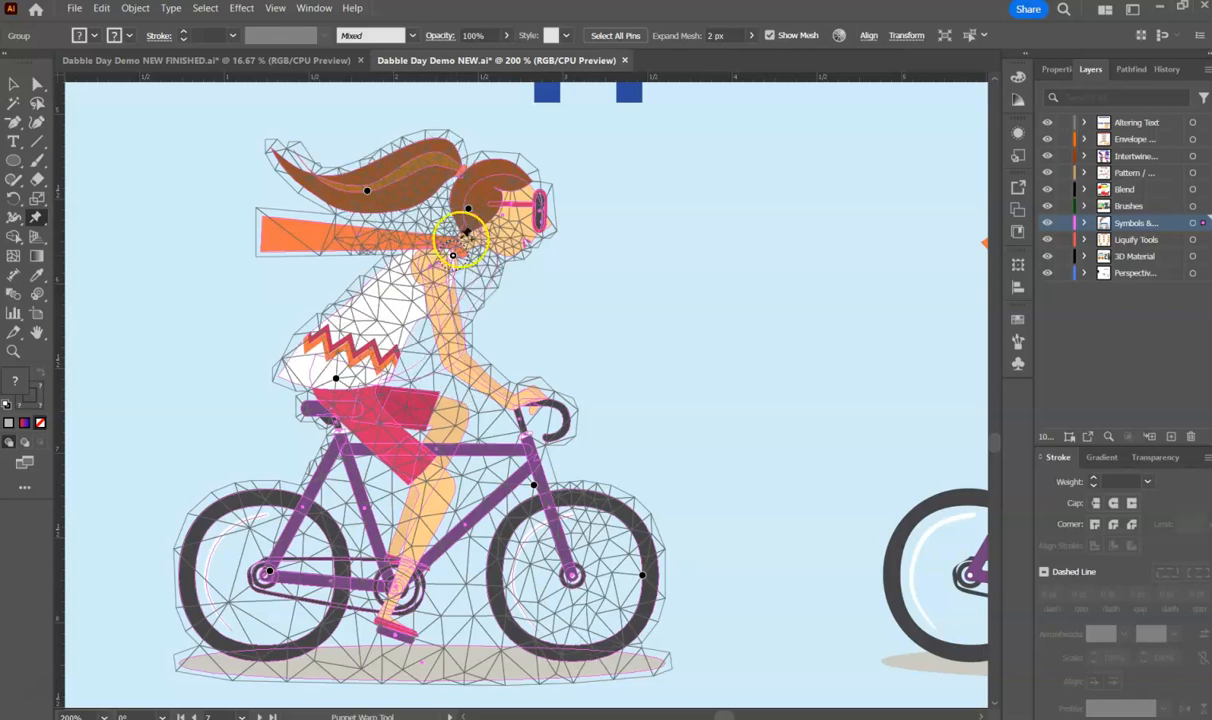
click(451, 359)
drag(446, 360, 455, 354)
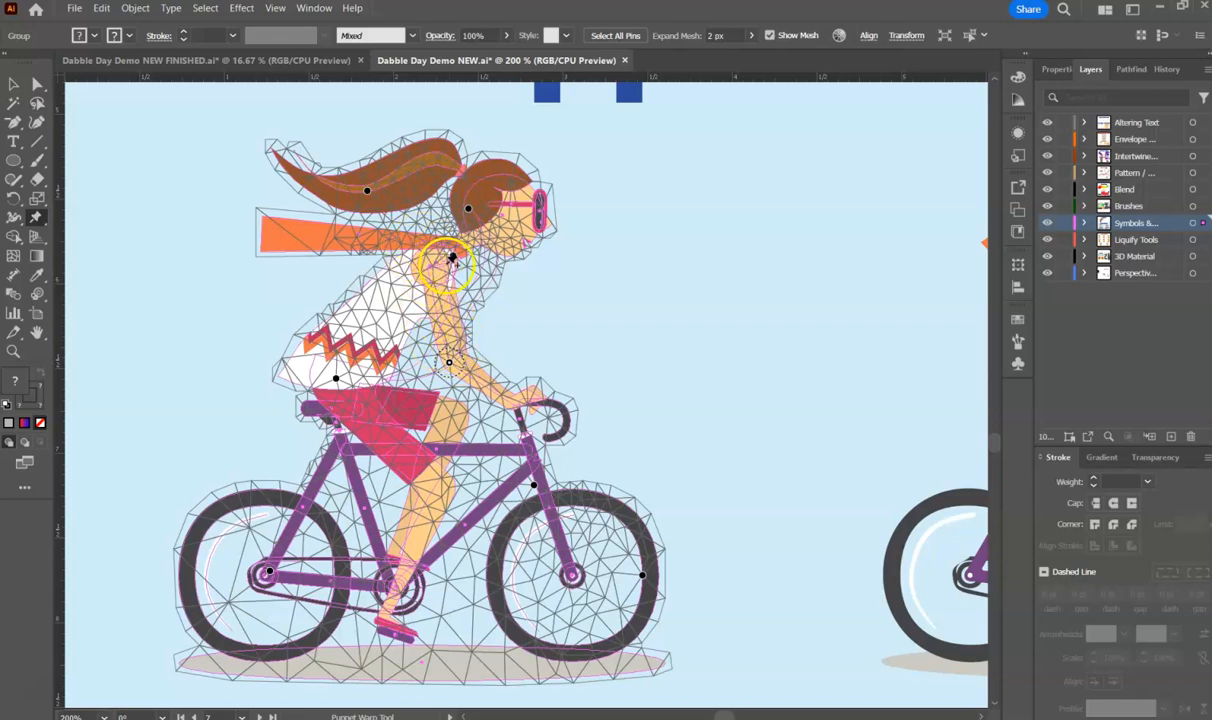
- Lean the left cyclist forward by moving the neck and head pins down toward the handlebars
drag(452, 258, 470, 308)
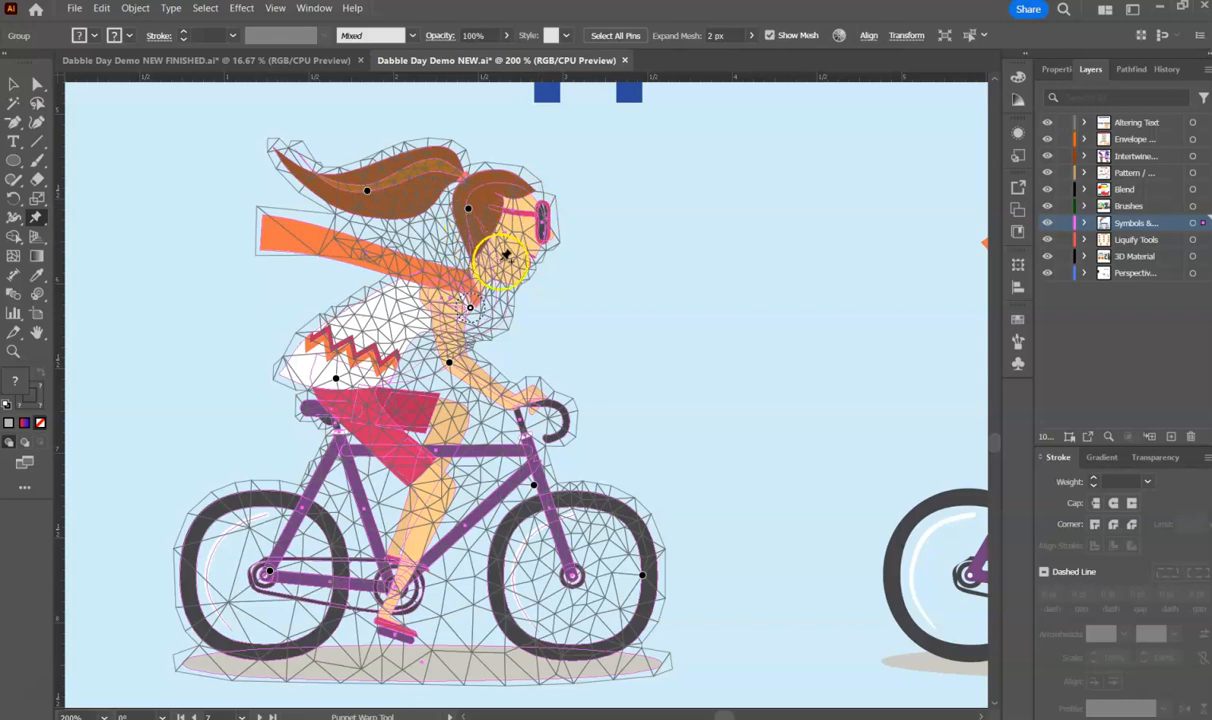
drag(468, 210, 513, 270)
click(497, 224)
- Add puppet pins at the middle and free end of the scarf, and bend its free end downward
click(395, 278)
click(367, 249)
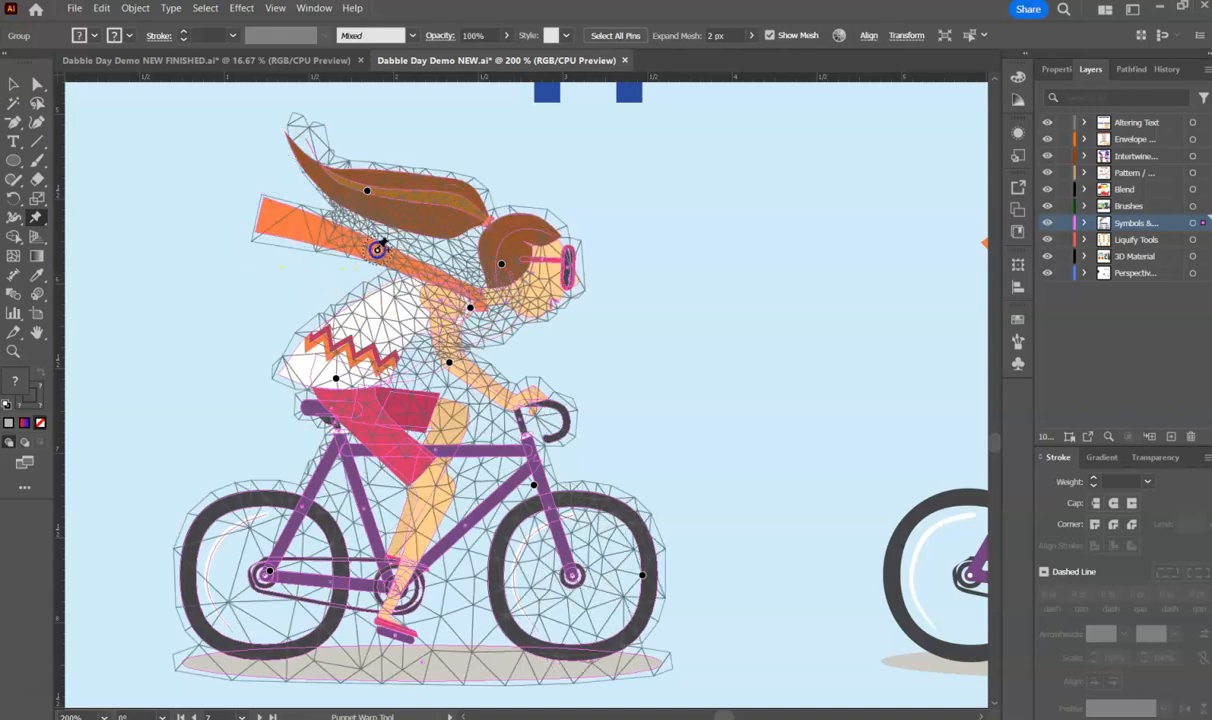
mouse_move(367, 249)
mouse_down()
mouse_move(362, 275)
mouse_move(367, 258)
mouse_up()
click(276, 232)
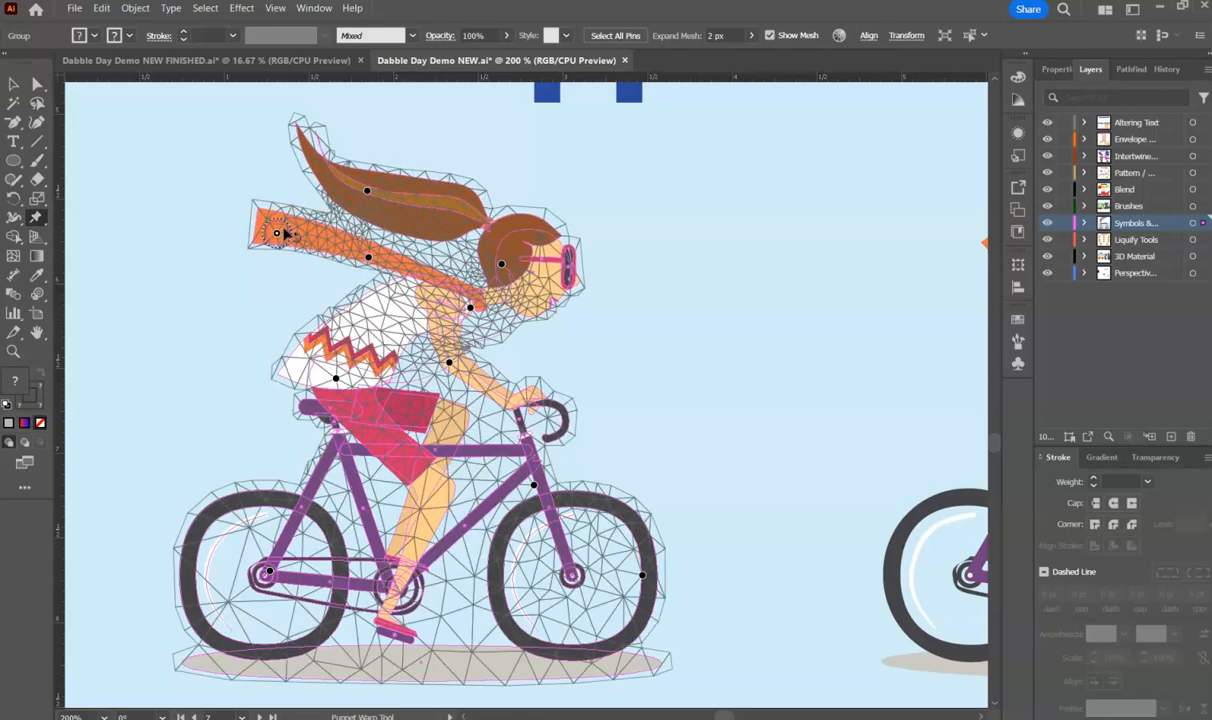
drag(278, 233, 299, 309)
- Lower the ponytail with its existing puppet pin, then leave Puppet Warp and deselect the cyclist
click(367, 190)
drag(367, 190, 358, 224)
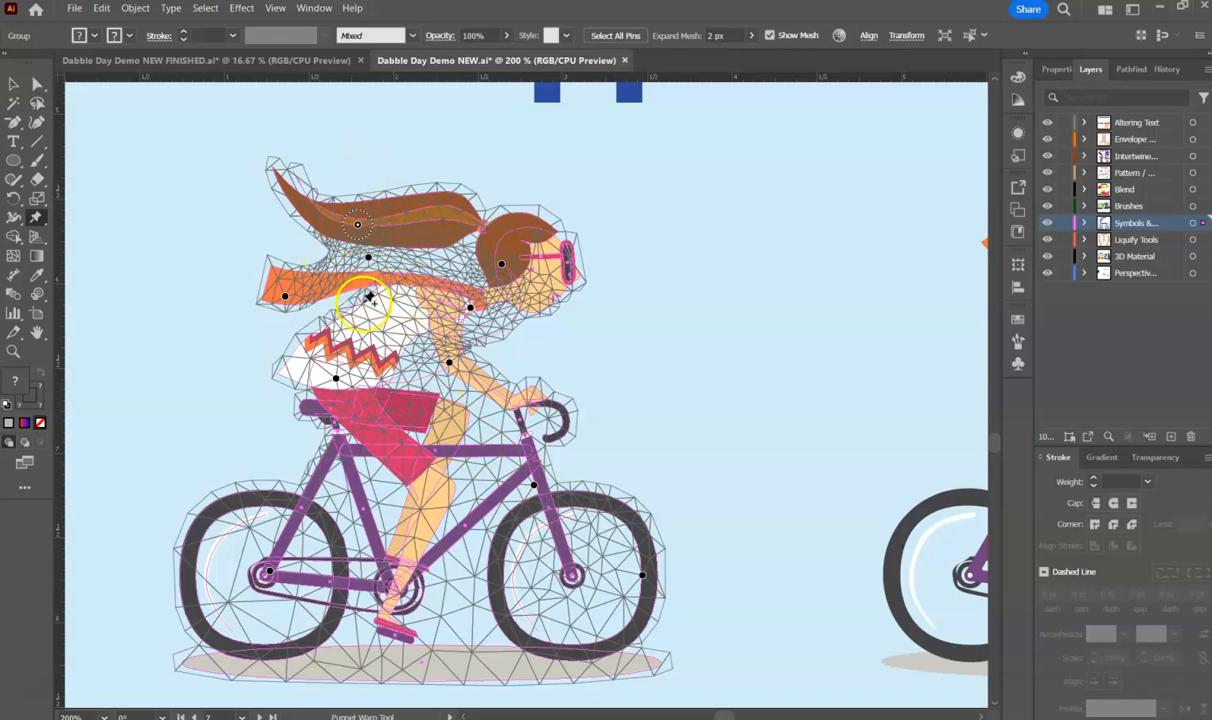
click(17, 88)
click(784, 297)
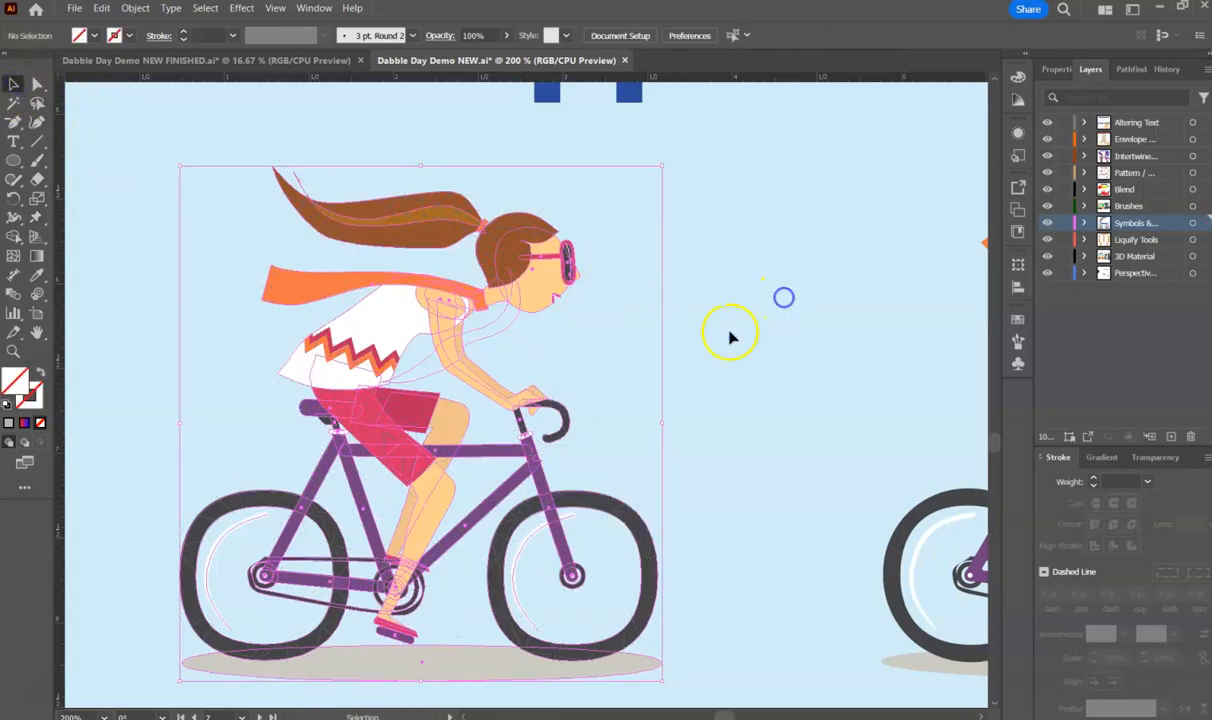